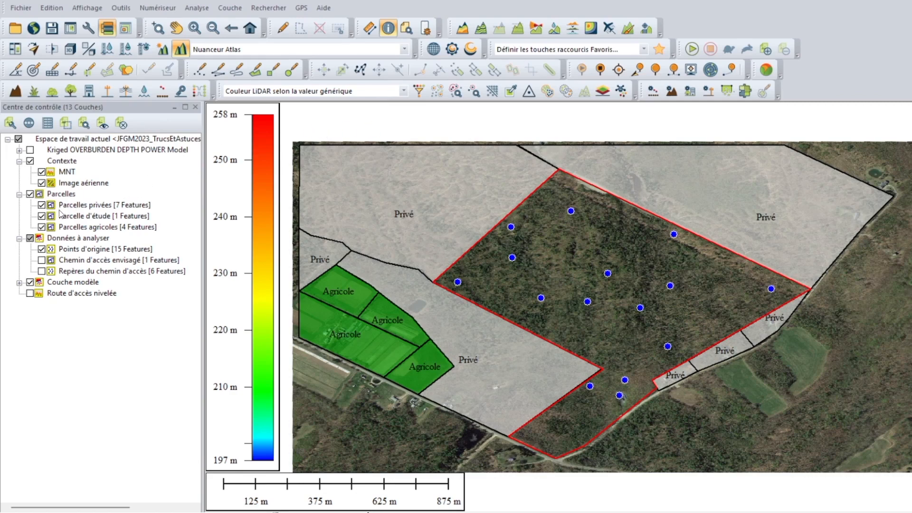
Step: Toggle the visibility of the Points d'origine layer and review its attribute table, including the Overburden Depth values
{"action": "left_click", "coordinate": [41, 249]}
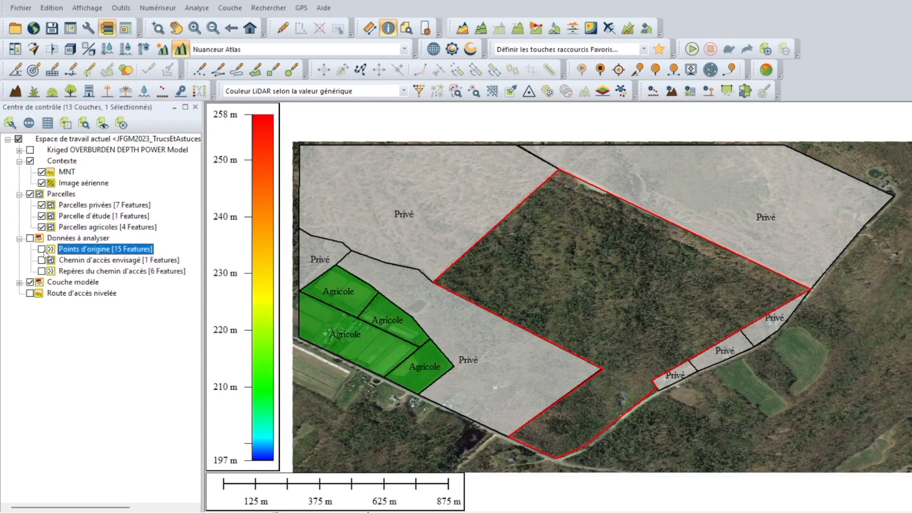
{"action": "left_click", "coordinate": [42, 249]}
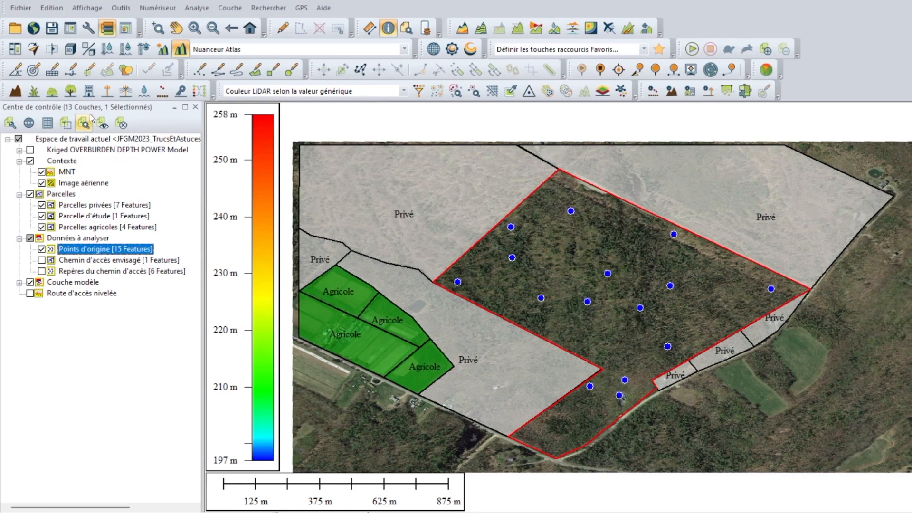
{"action": "left_click", "coordinate": [47, 124]}
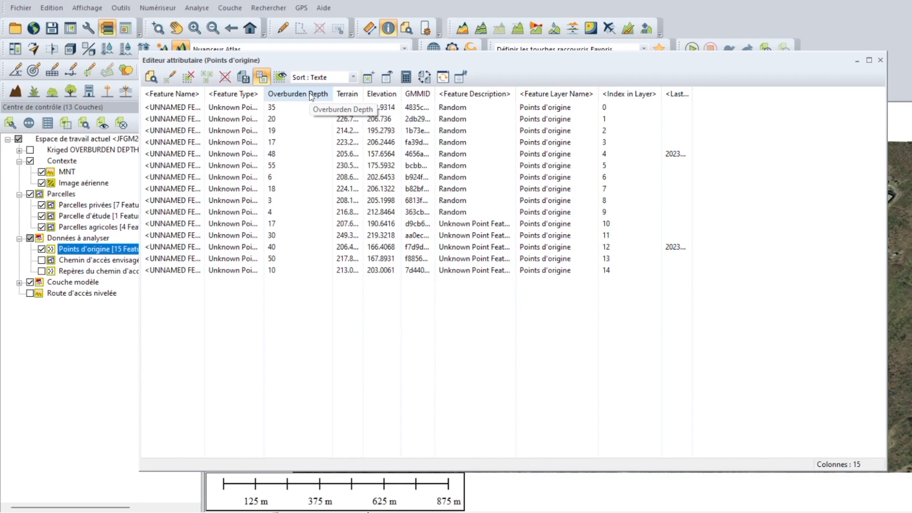
{"action": "left_click", "coordinate": [880, 61]}
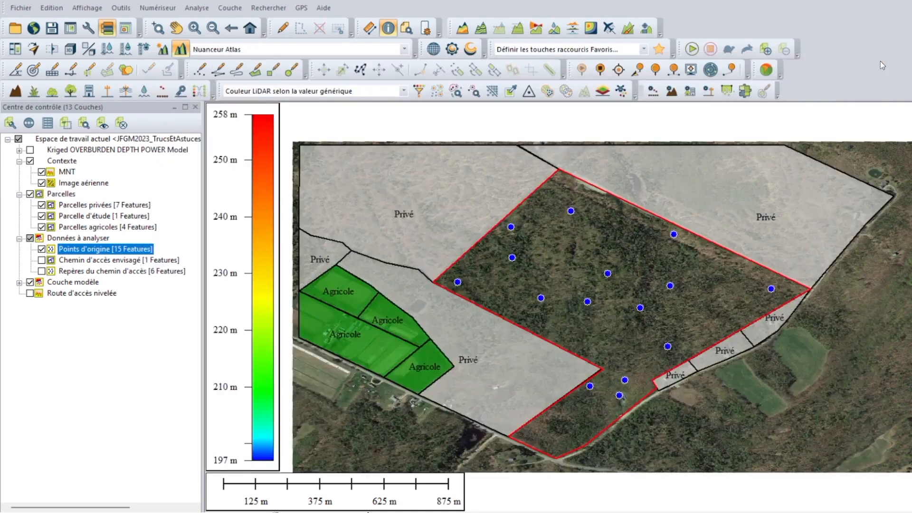
Step: Review the agricultural, study and private parcel layers, and temporarily hide the Image aérienne layer to view the MNT terrain beneath
{"action": "left_click", "coordinate": [93, 230]}
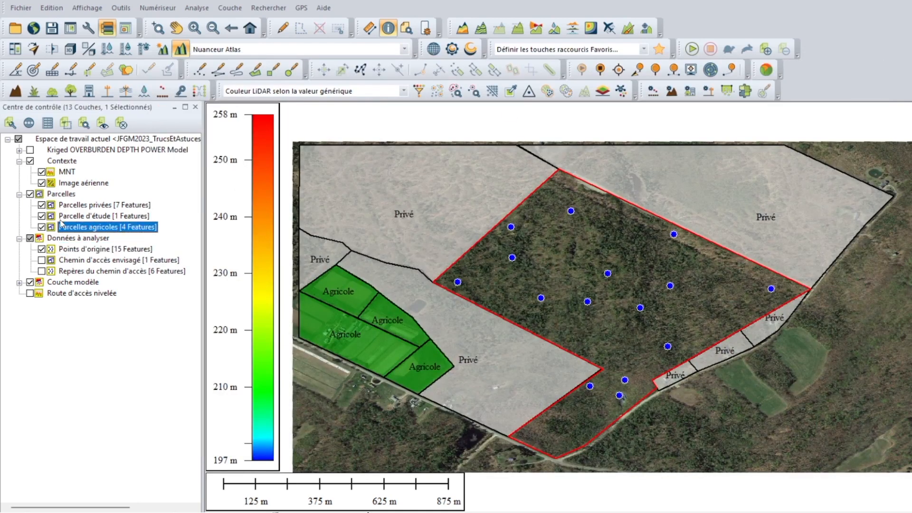
{"action": "left_click", "coordinate": [69, 217]}
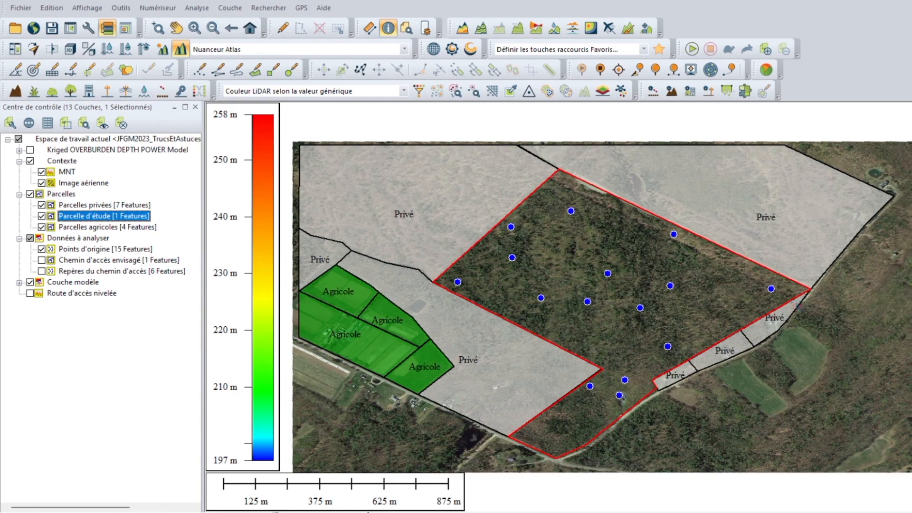
{"action": "left_click", "coordinate": [138, 208]}
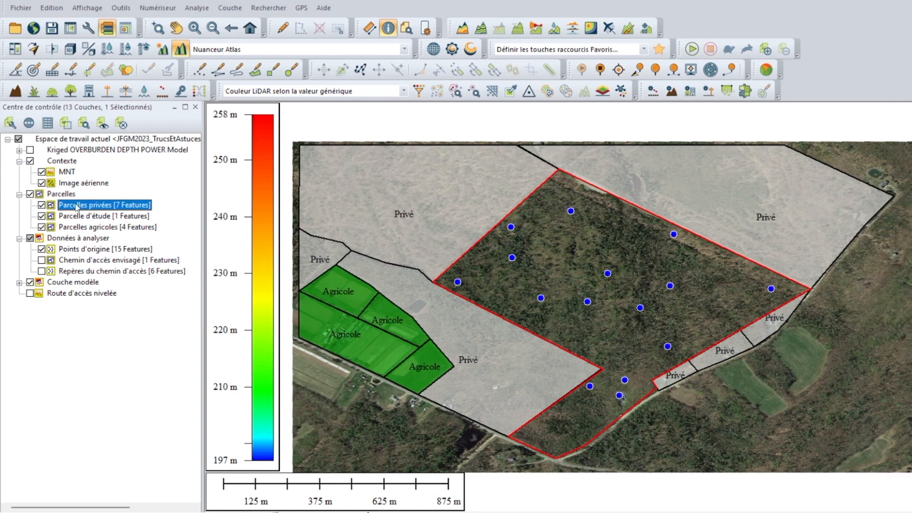
{"action": "left_click", "coordinate": [42, 183]}
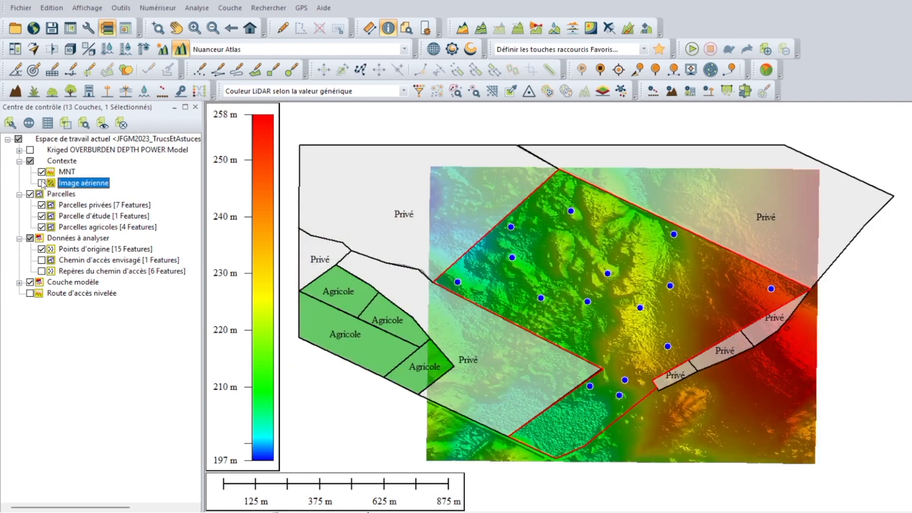
{"action": "left_click", "coordinate": [41, 183]}
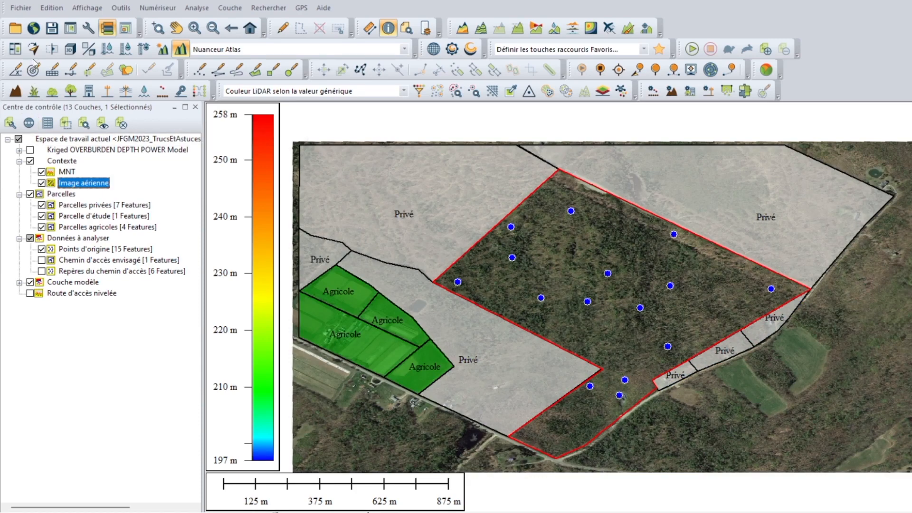
Step: Browse the terrain data and imagery categories in the list of online data sources
{"action": "left_click", "coordinate": [33, 31]}
{"action": "left_click", "coordinate": [180, 123]}
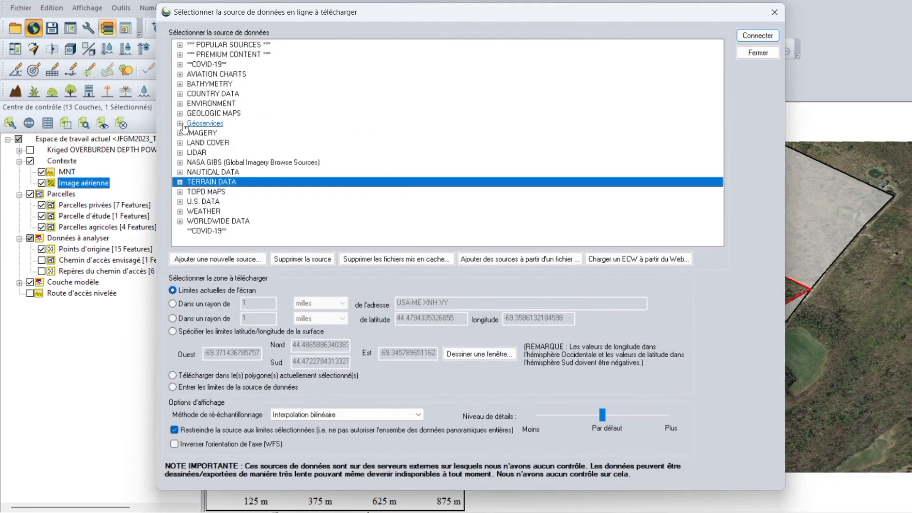
{"action": "left_click", "coordinate": [181, 183]}
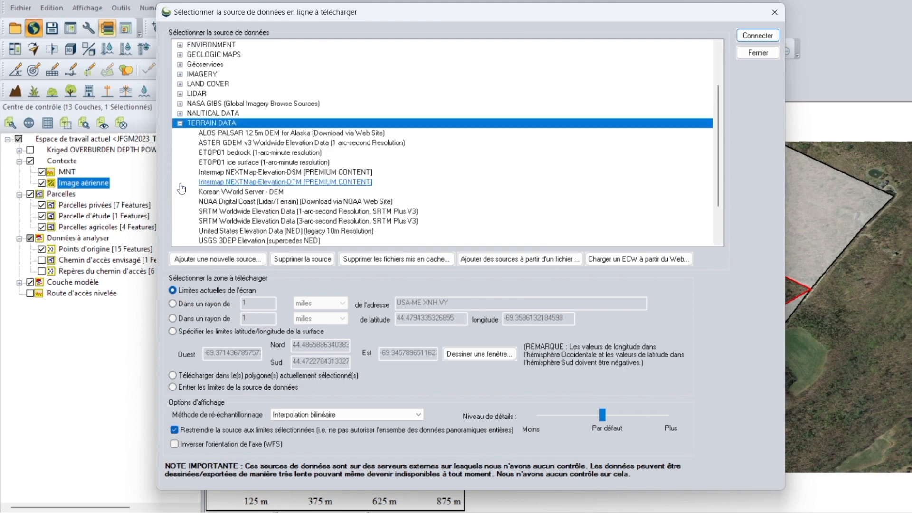
{"action": "left_click", "coordinate": [205, 192]}
{"action": "left_click", "coordinate": [206, 192]}
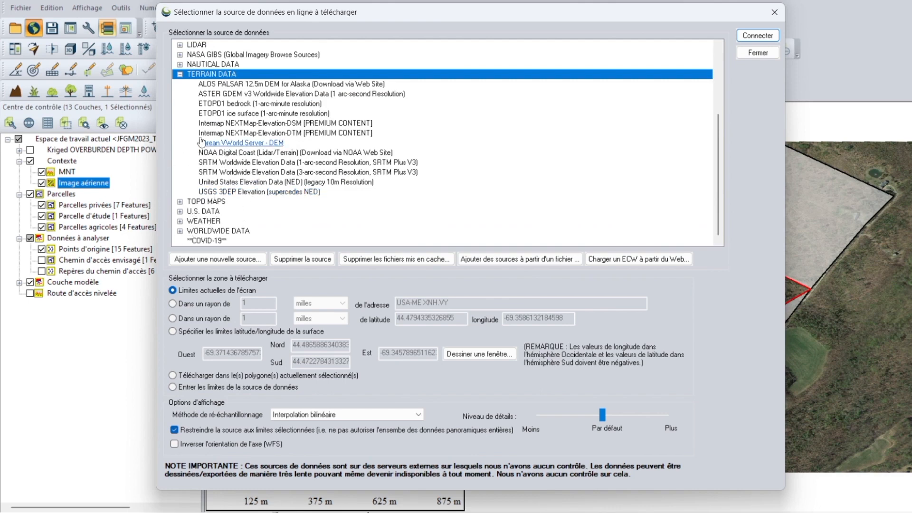
{"action": "left_click", "coordinate": [180, 75]}
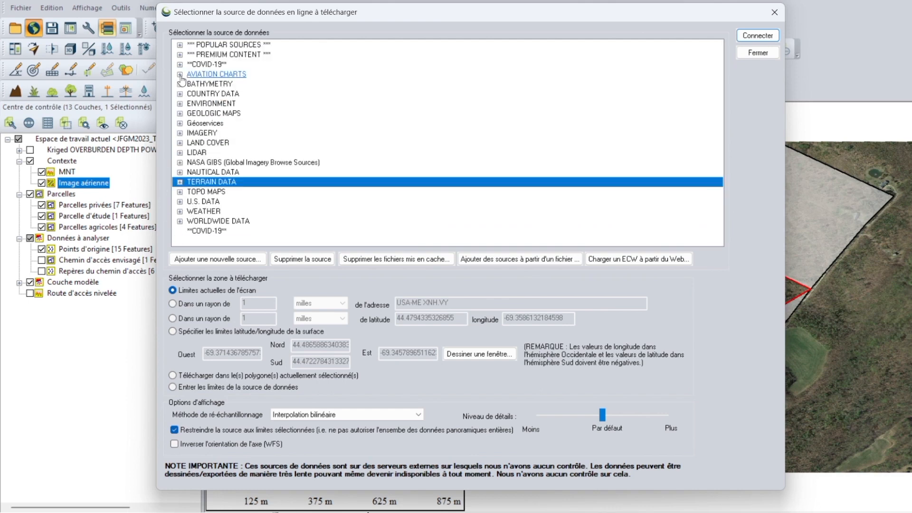
{"action": "left_click", "coordinate": [180, 136]}
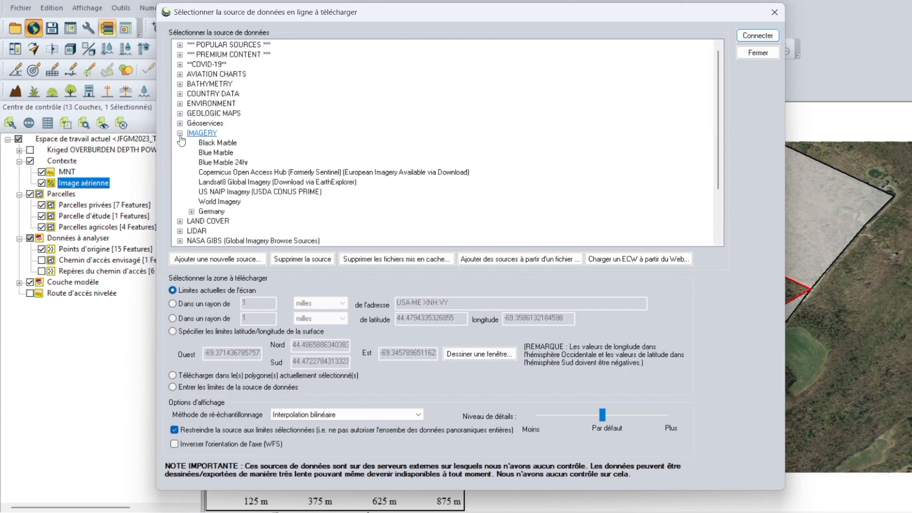
{"action": "left_click", "coordinate": [224, 204]}
{"action": "left_click", "coordinate": [180, 134]}
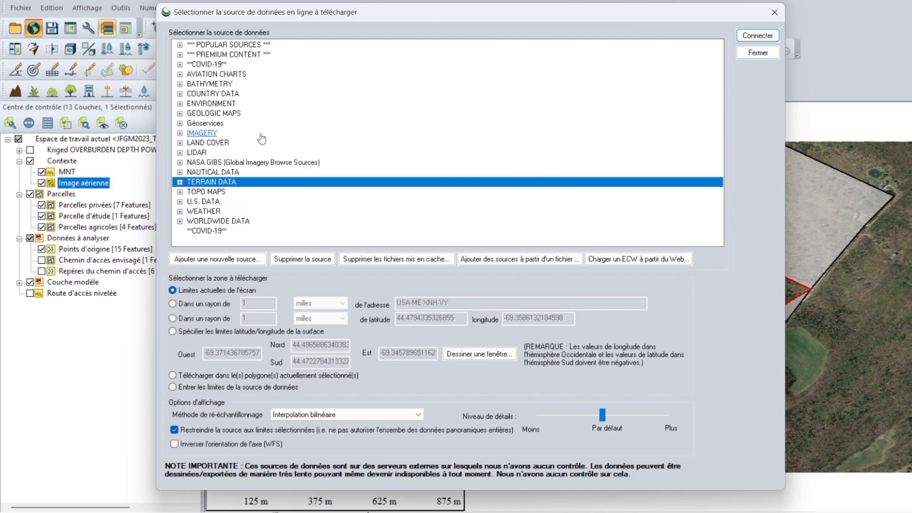
Step: Examine the cache IGN sources listed for France under the country data of the online sources
{"action": "left_click", "coordinate": [180, 94]}
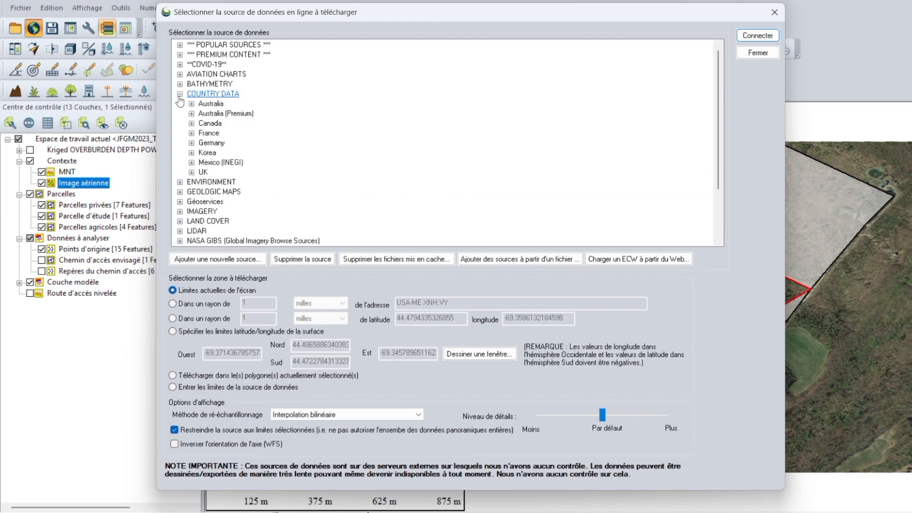
{"action": "left_click", "coordinate": [192, 134]}
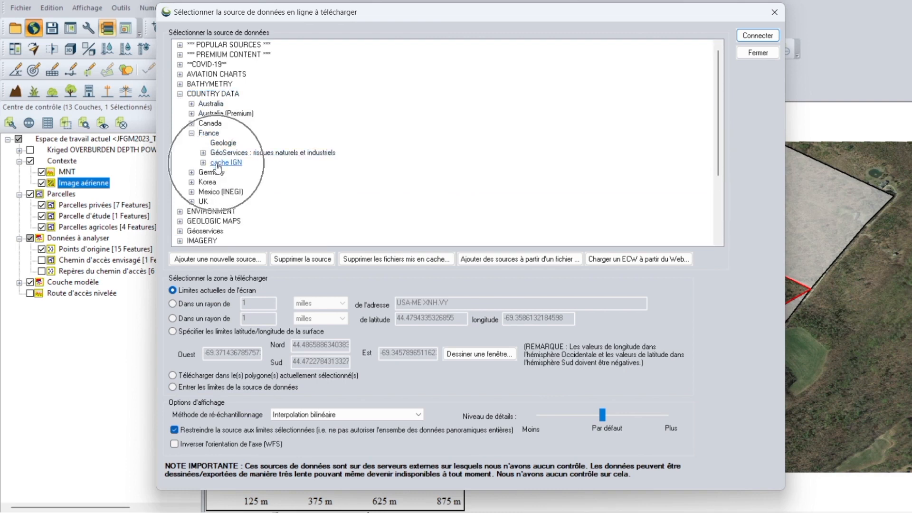
{"action": "left_click", "coordinate": [203, 163]}
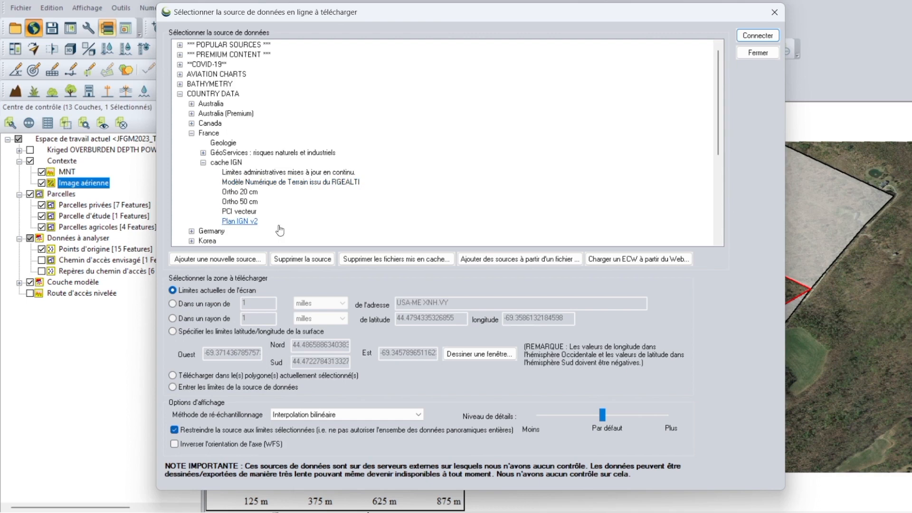
Step: Try to add a new online source of type WMS (Web Map Service), and close the online source selection
{"action": "left_click", "coordinate": [233, 259]}
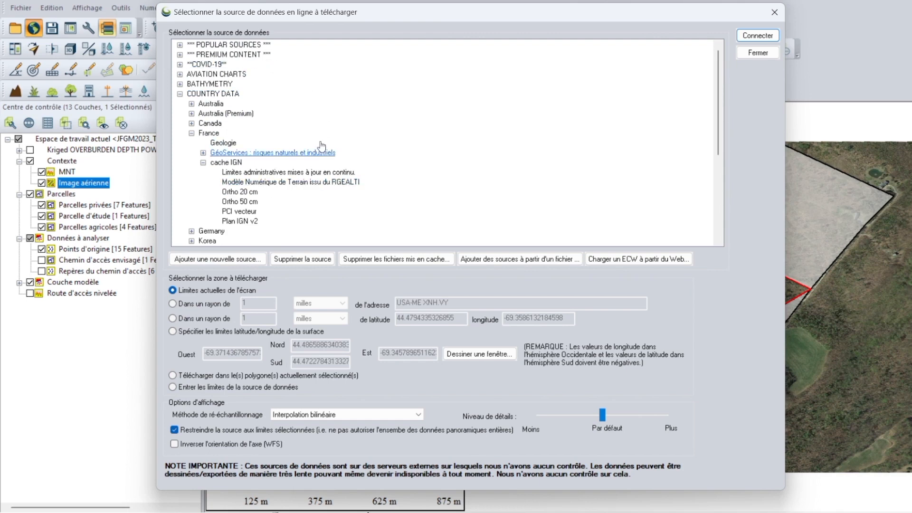
{"action": "left_click", "coordinate": [240, 260]}
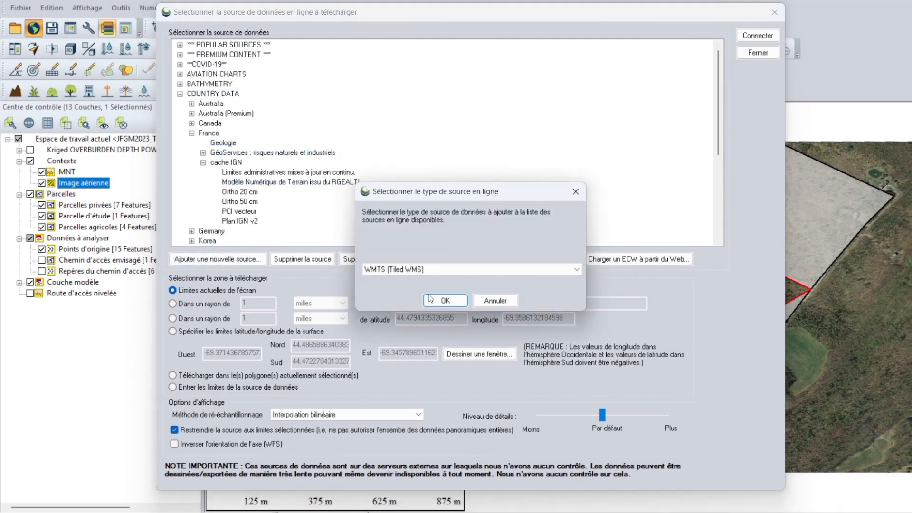
{"action": "left_click", "coordinate": [429, 268]}
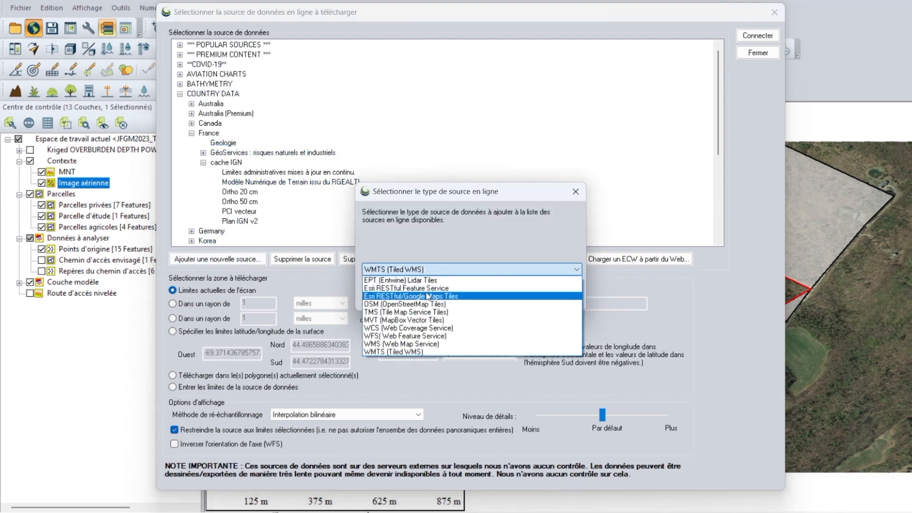
{"action": "left_click", "coordinate": [425, 344]}
{"action": "left_click", "coordinate": [443, 301]}
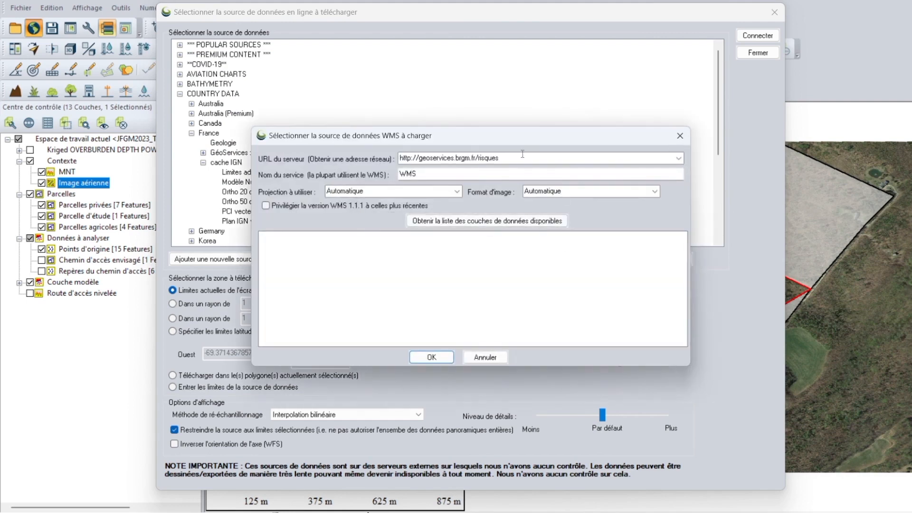
{"action": "left_click", "coordinate": [422, 358]}
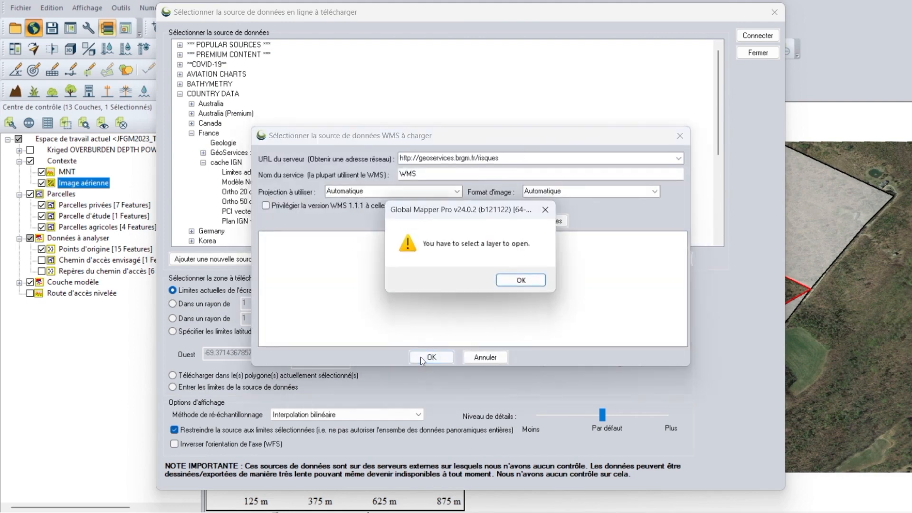
{"action": "left_click", "coordinate": [534, 282]}
{"action": "left_click", "coordinate": [679, 136]}
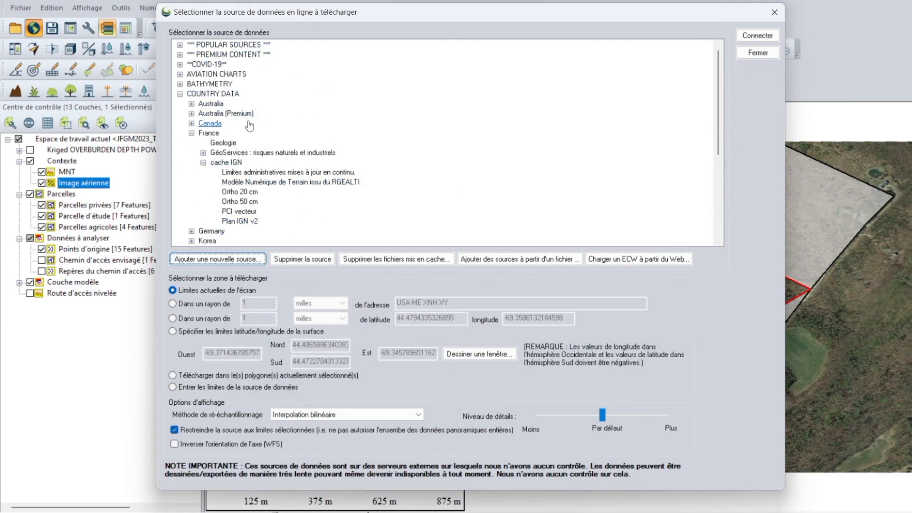
{"action": "left_click", "coordinate": [781, 18]}
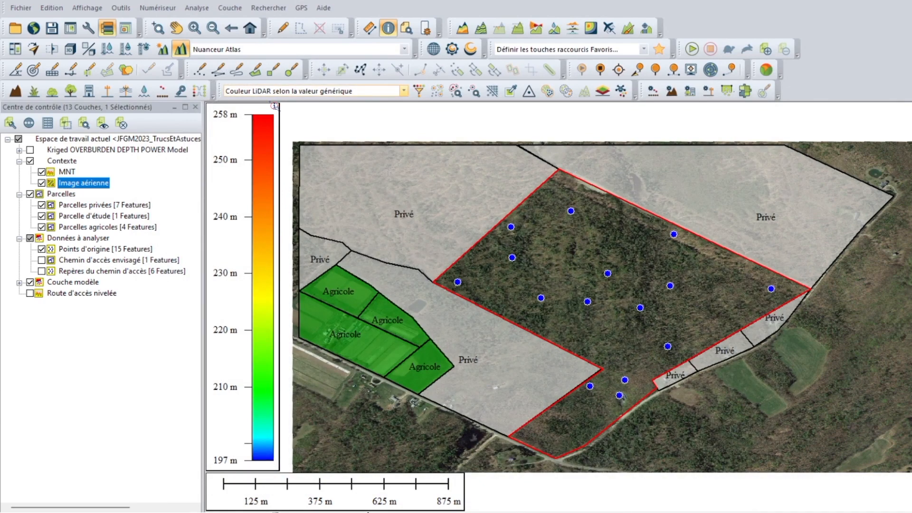
Step: Inspect the Repères du chemin d'accès markers in the study parcel, hide them again and display the Chemin d'accès envisagé layer
{"action": "left_click", "coordinate": [42, 272]}
{"action": "scroll", "coordinate": [622, 403], "scroll_direction": "up", "scroll_amount": 5}
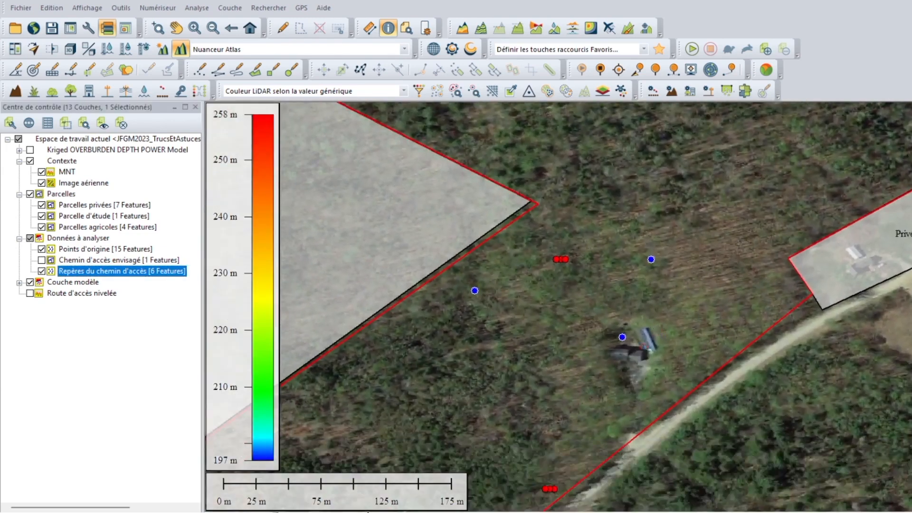
{"action": "scroll", "coordinate": [588, 393], "scroll_direction": "up", "scroll_amount": 1}
{"action": "left_click_drag", "start_coordinate": [593, 402], "coordinate": [638, 359]}
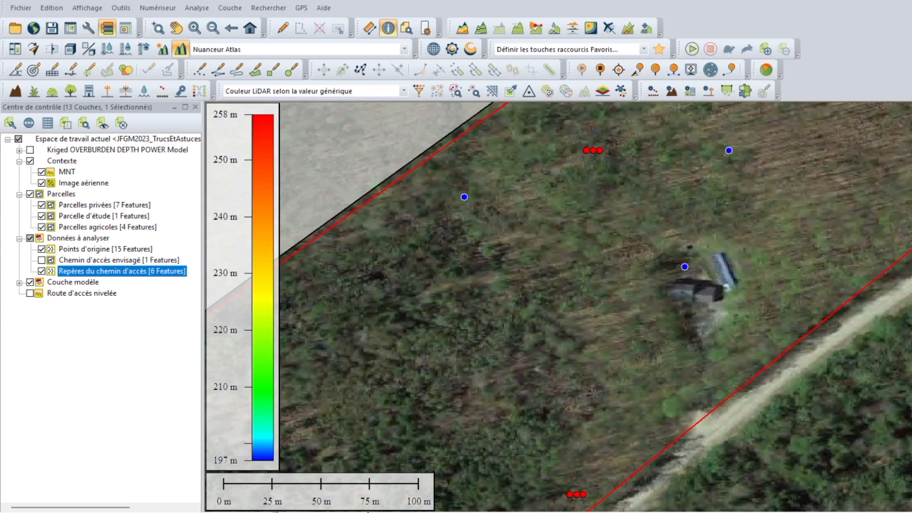
{"action": "left_click", "coordinate": [41, 260]}
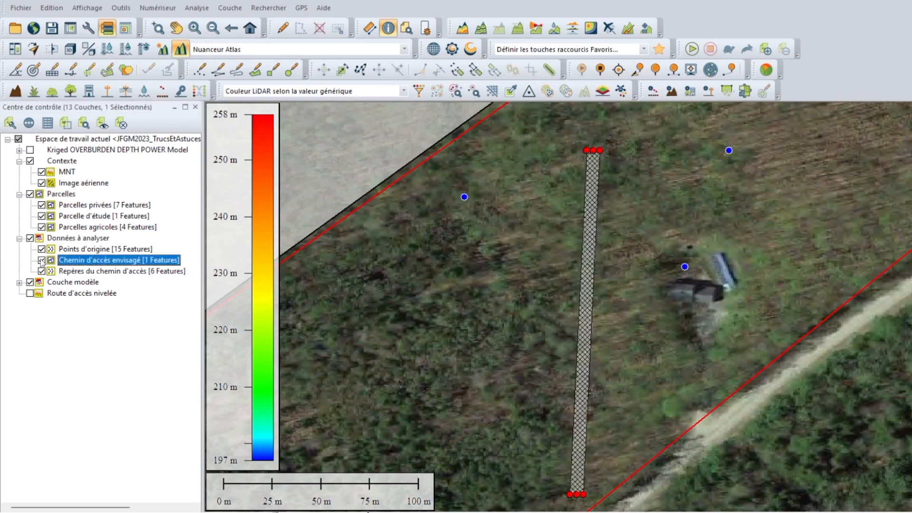
{"action": "left_click", "coordinate": [42, 272]}
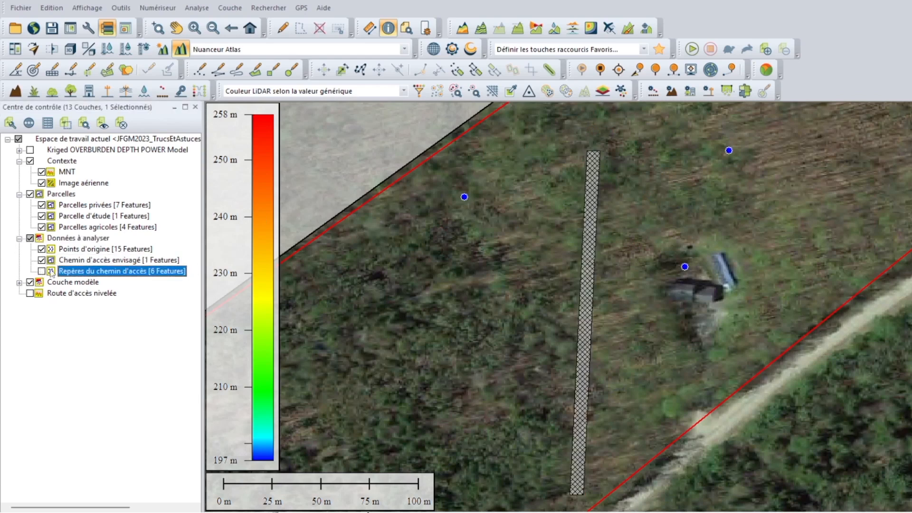
Step: Review the levelled-site grid settings for the planned access path, close them, and view the Route d'accès nivelée layer before hiding it again
{"action": "left_click", "coordinate": [282, 28]}
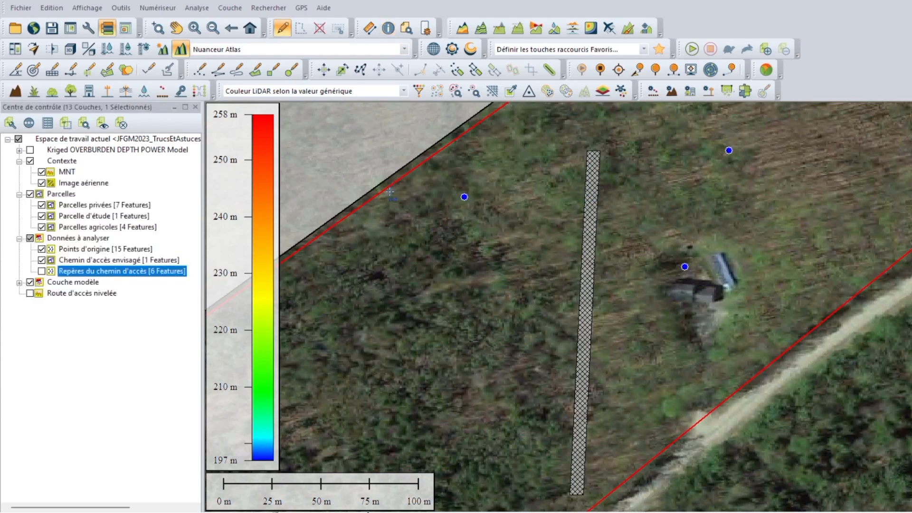
{"action": "right_click", "coordinate": [383, 148]}
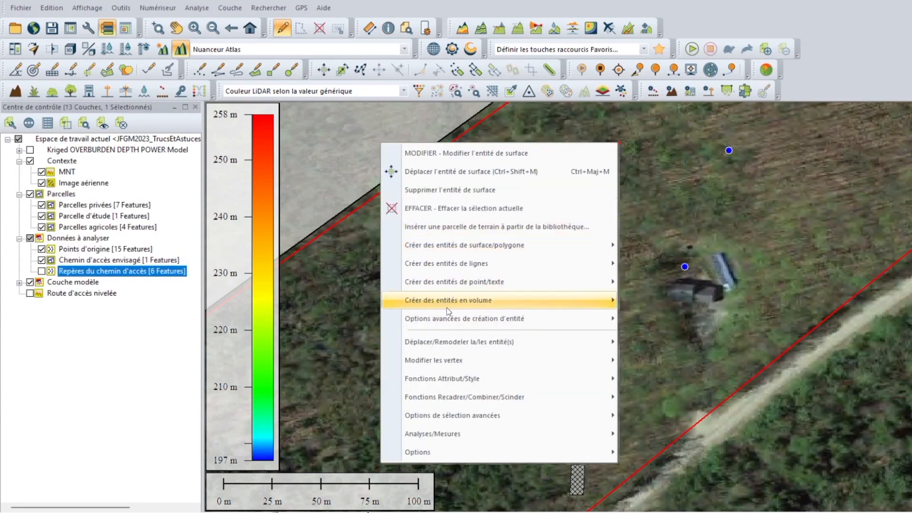
{"action": "mouse_move", "coordinate": [468, 319]}
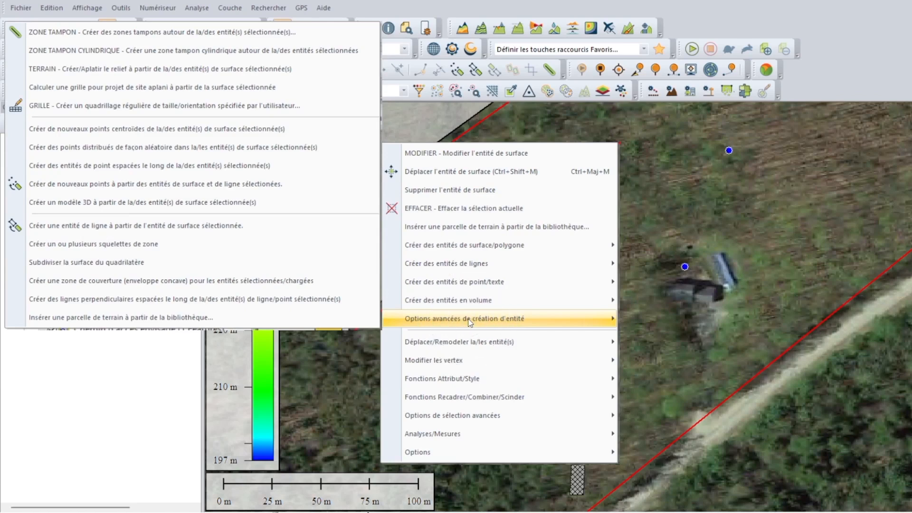
{"action": "left_click", "coordinate": [116, 92]}
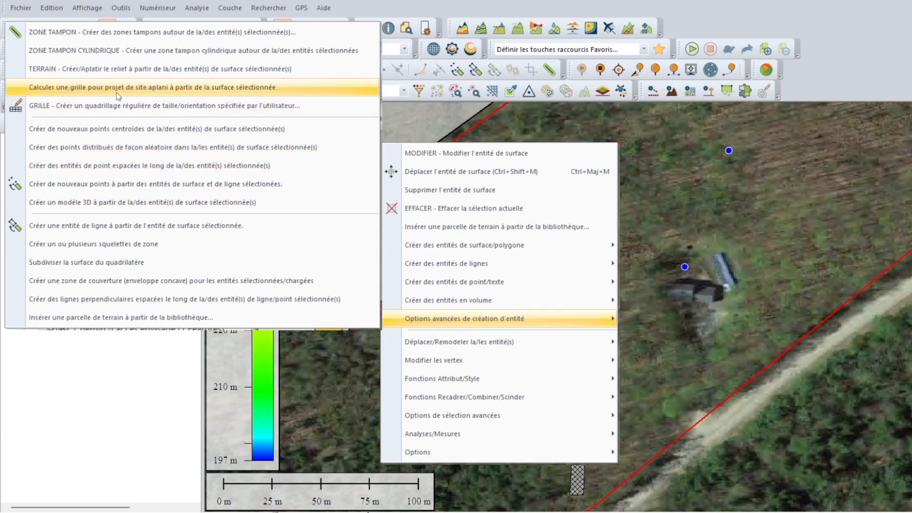
{"action": "left_click", "coordinate": [116, 93]}
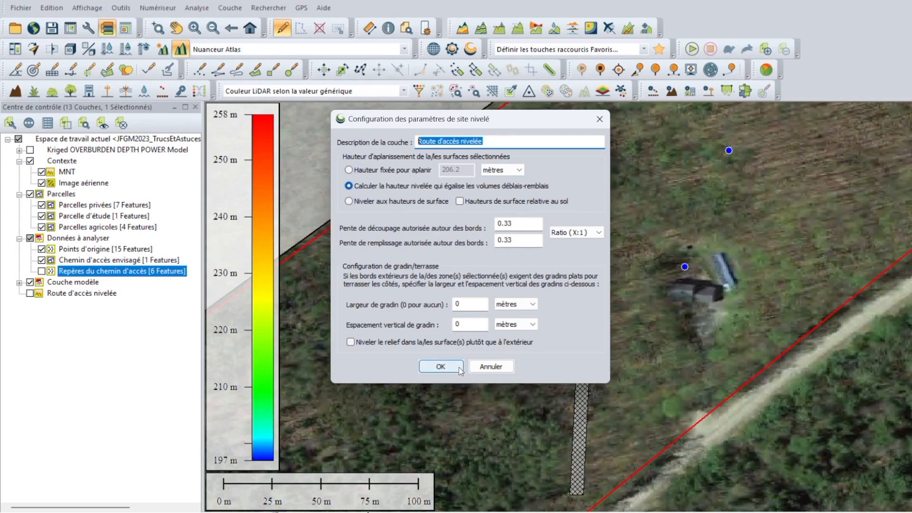
{"action": "left_click", "coordinate": [599, 119]}
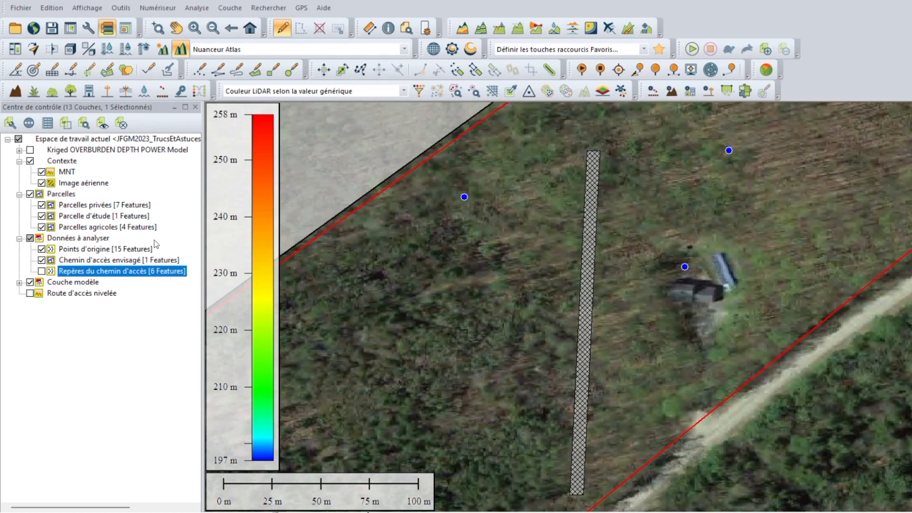
{"action": "left_click", "coordinate": [30, 293]}
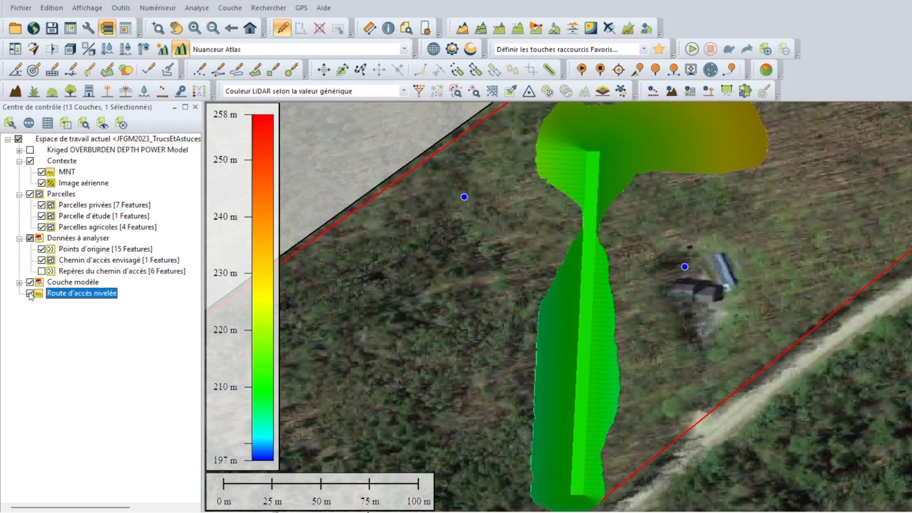
{"action": "left_click", "coordinate": [30, 294]}
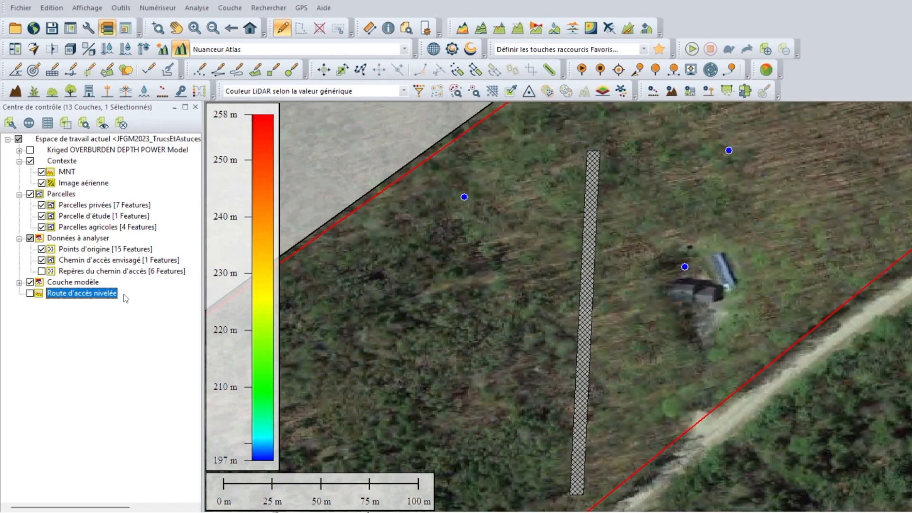
Step: Compare the cut volume and fill volume attributes in the feature information of the Chemin d'accès envisagé polygon
{"action": "left_click", "coordinate": [132, 260]}
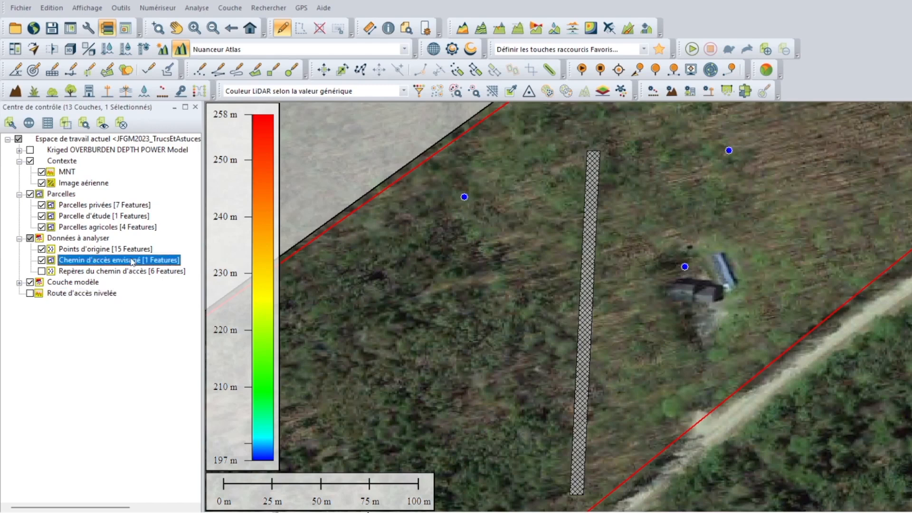
{"action": "left_click", "coordinate": [388, 28]}
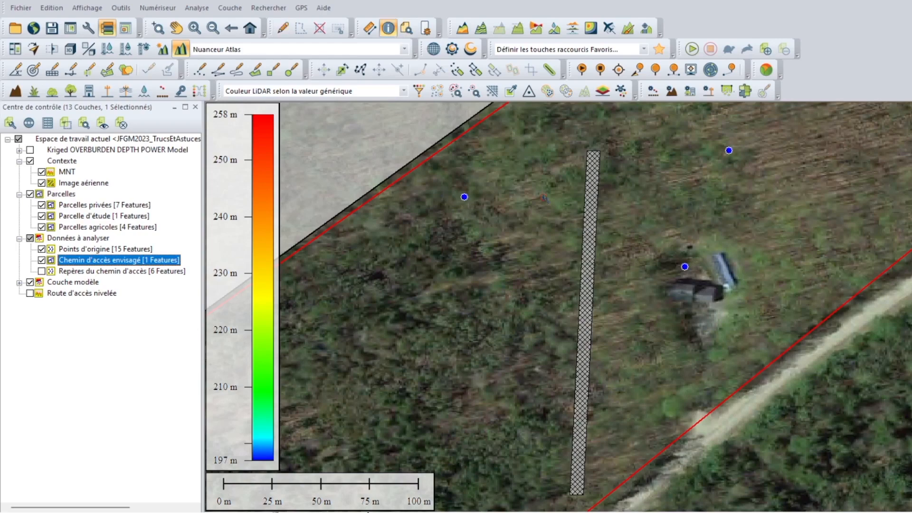
{"action": "left_click", "coordinate": [593, 187]}
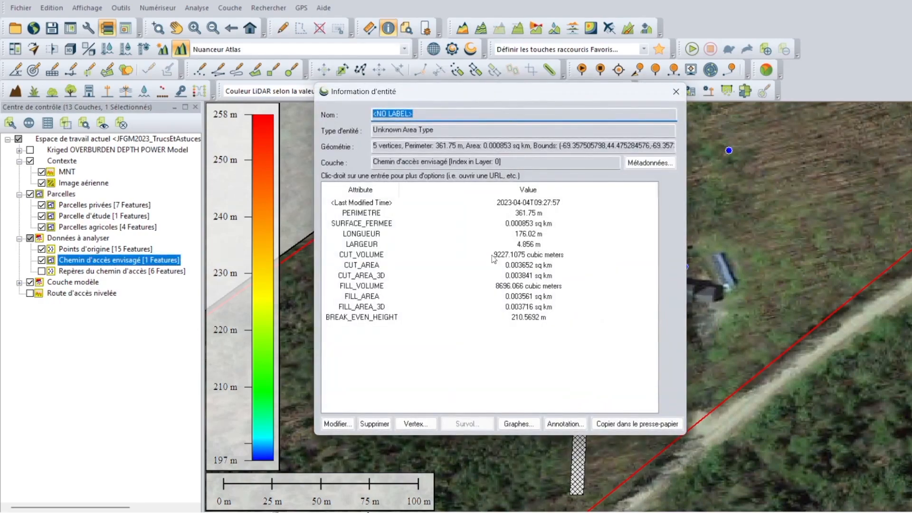
{"action": "left_click", "coordinate": [394, 256]}
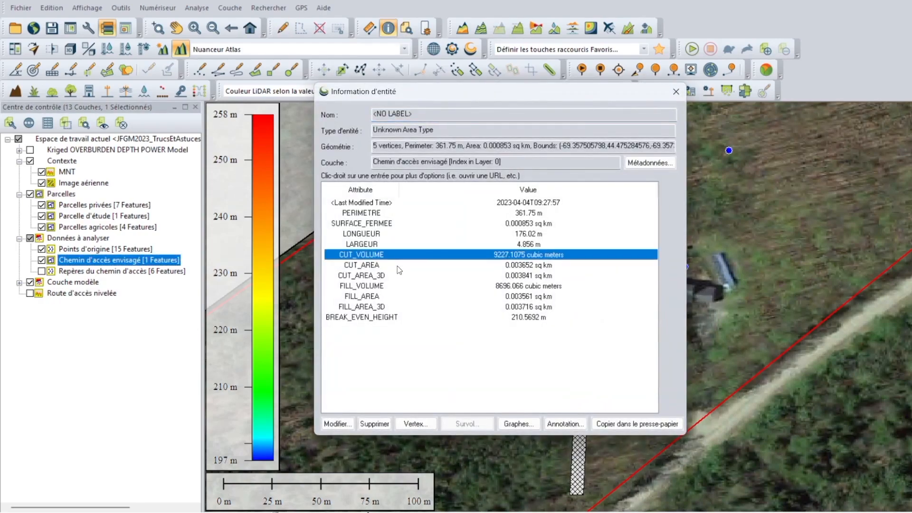
{"action": "left_click", "coordinate": [392, 288]}
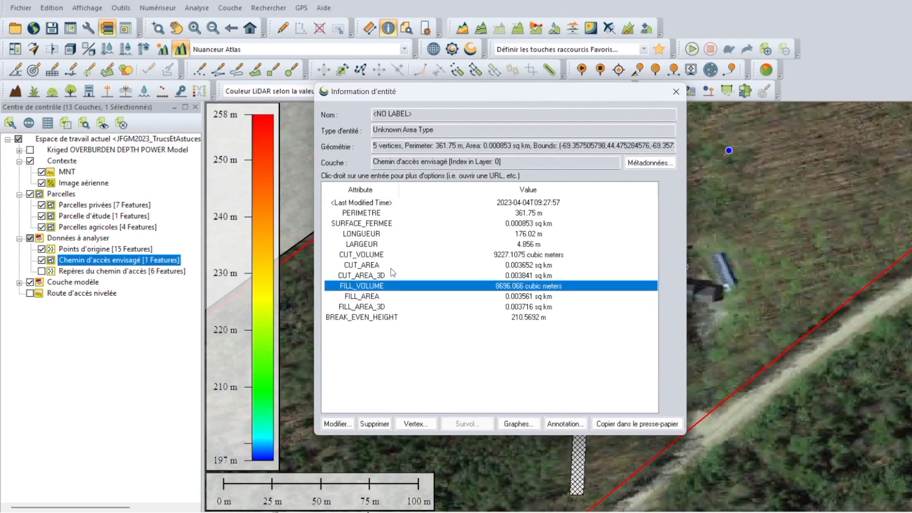
{"action": "left_click", "coordinate": [394, 257]}
{"action": "left_click", "coordinate": [390, 286]}
{"action": "left_click", "coordinate": [391, 264]}
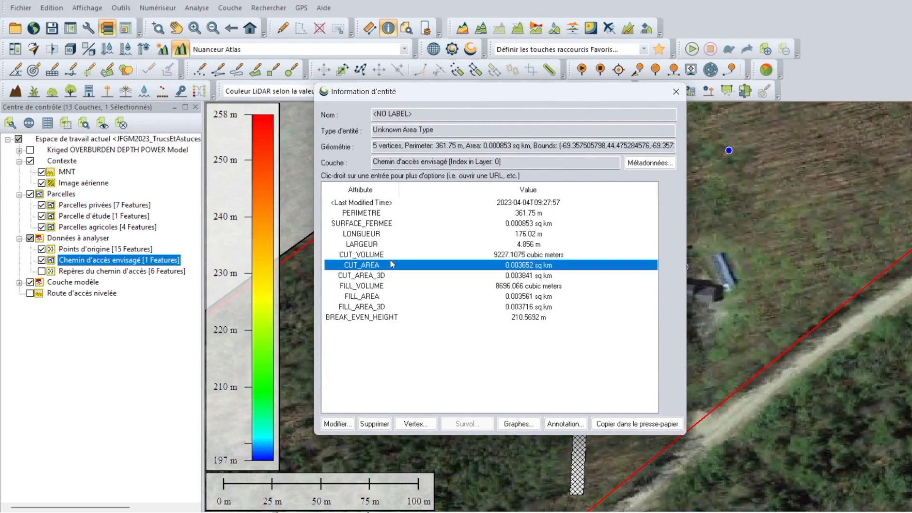
{"action": "left_click", "coordinate": [394, 287]}
{"action": "left_click", "coordinate": [395, 257]}
{"action": "left_click", "coordinate": [464, 287]}
{"action": "left_click", "coordinate": [461, 255]}
{"action": "left_click", "coordinate": [460, 287]}
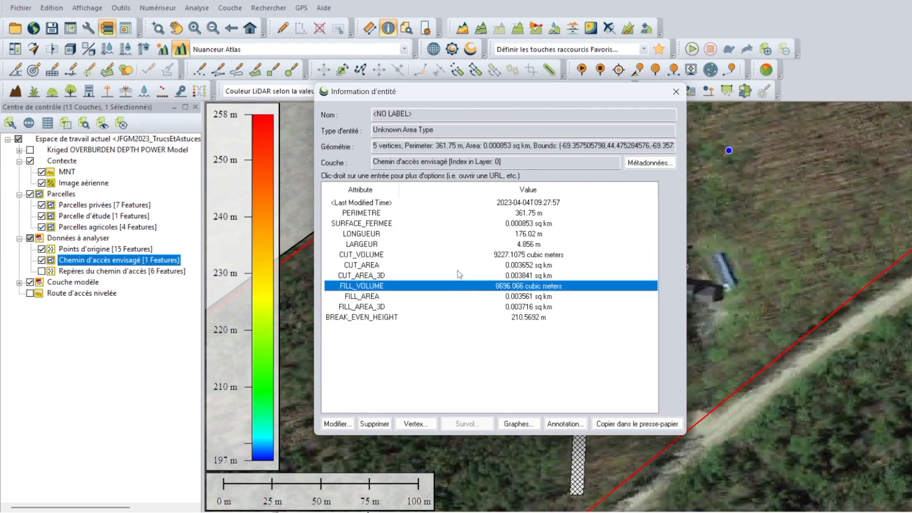
{"action": "left_click", "coordinate": [457, 257]}
{"action": "left_click", "coordinate": [453, 288]}
{"action": "left_click", "coordinate": [458, 257]}
{"action": "left_click", "coordinate": [457, 287]}
{"action": "left_click", "coordinate": [676, 91]}
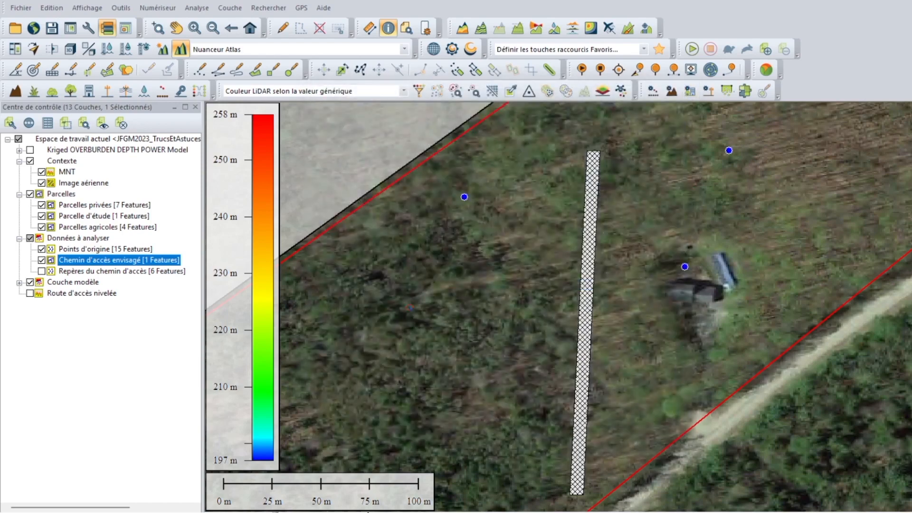
Step: Hide the Chemin d'accès envisagé layer, show the full map extent and open the variography and kriging analysis
{"action": "left_click", "coordinate": [41, 260]}
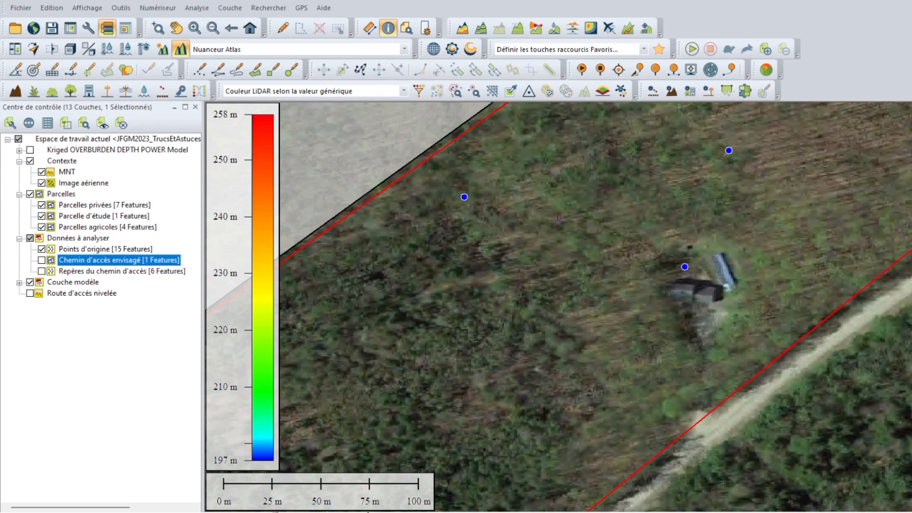
{"action": "left_click", "coordinate": [250, 29]}
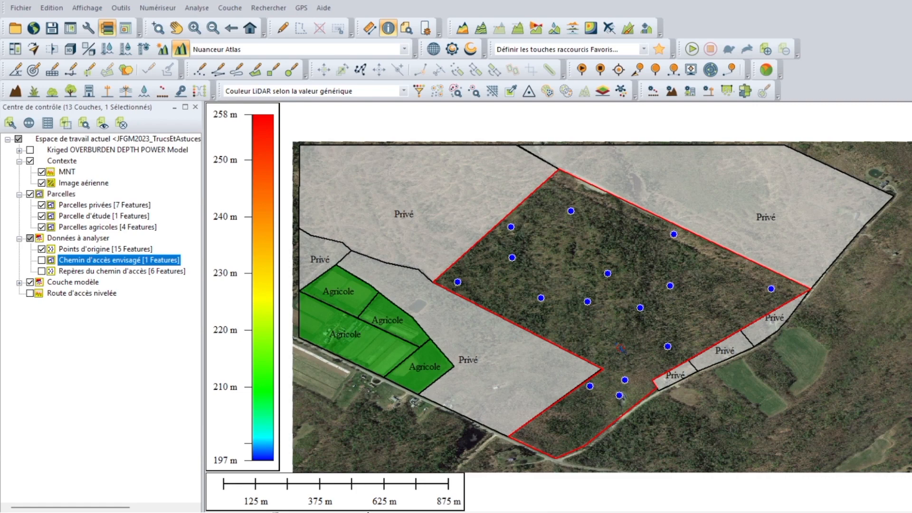
{"action": "left_click", "coordinate": [460, 29]}
{"action": "key", "text": "ctrl"}
{"action": "left_click", "coordinate": [195, 8]}
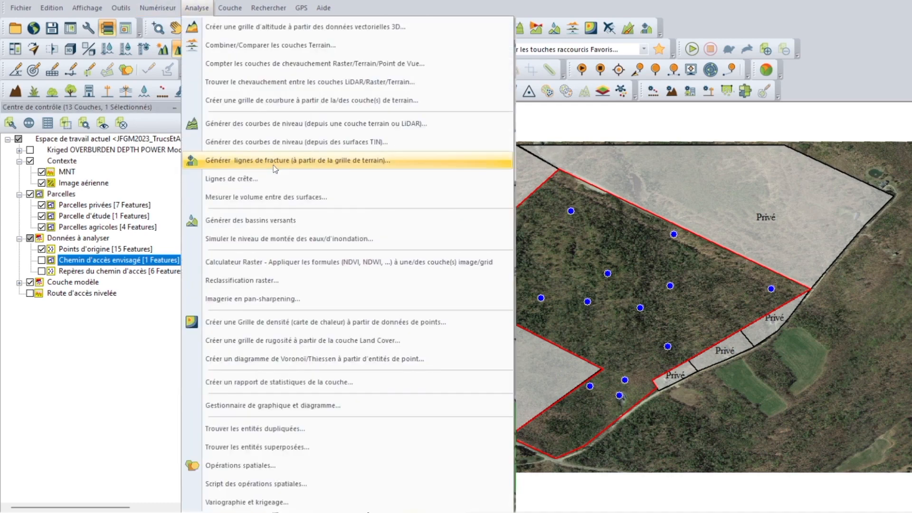
{"action": "scroll", "coordinate": [301, 433], "scroll_direction": "down", "scroll_amount": 2}
{"action": "scroll", "coordinate": [302, 436], "scroll_direction": "down", "scroll_amount": 1}
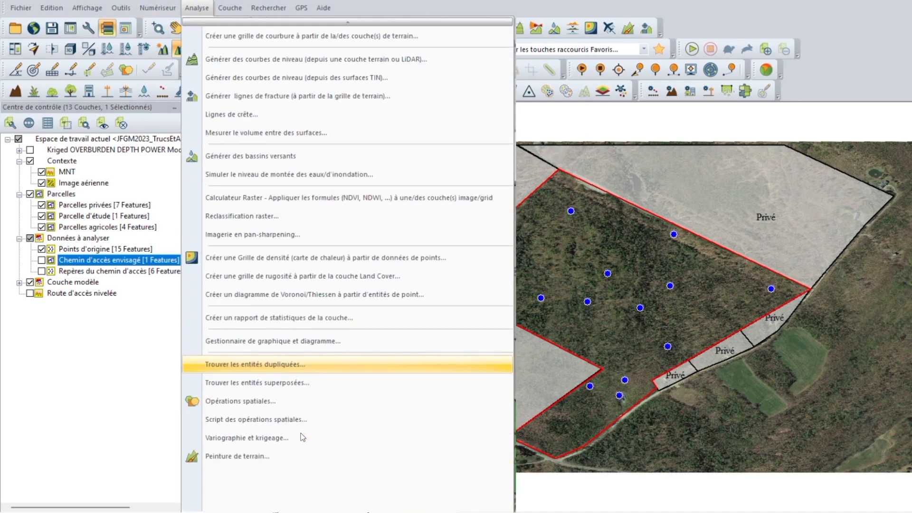
{"action": "left_click", "coordinate": [244, 437]}
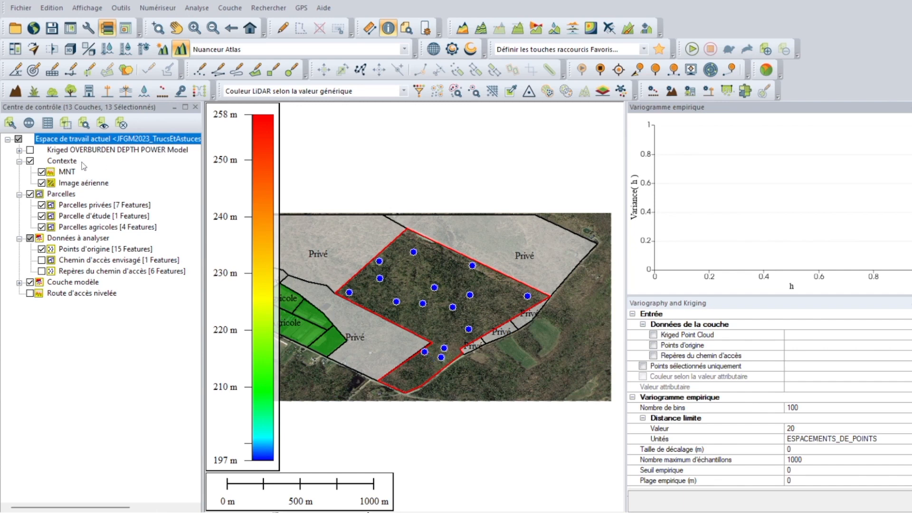
Step: Use the Points d'origine layer as the input data for the empirical variogram
{"action": "key", "text": "ctrl"}
{"action": "key", "text": "ctrl"}
{"action": "key", "text": "ctrl"}
{"action": "left_click", "coordinate": [654, 346]}
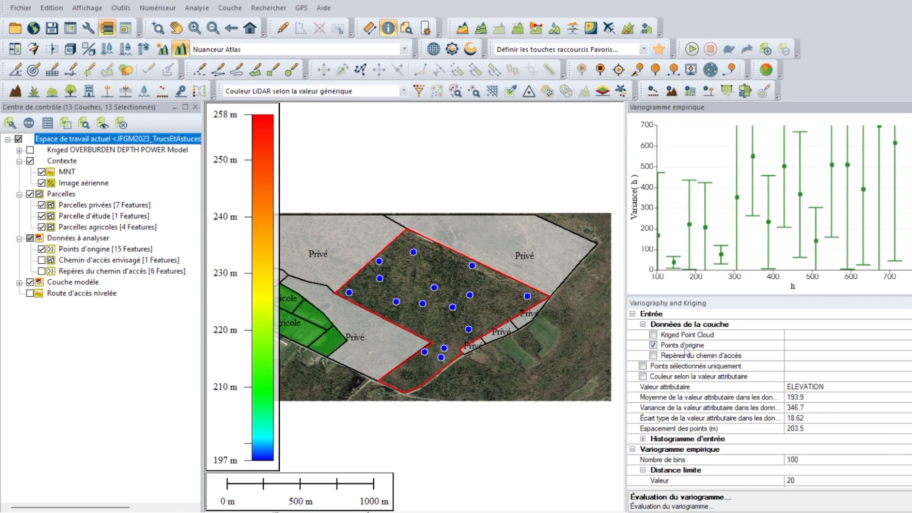
Step: Display the plot of the power model (Modèle de puissance) from the theoretical models on the empirical variogram
{"action": "scroll", "coordinate": [685, 351], "scroll_direction": "down", "scroll_amount": 2}
{"action": "scroll", "coordinate": [686, 350], "scroll_direction": "down", "scroll_amount": 2}
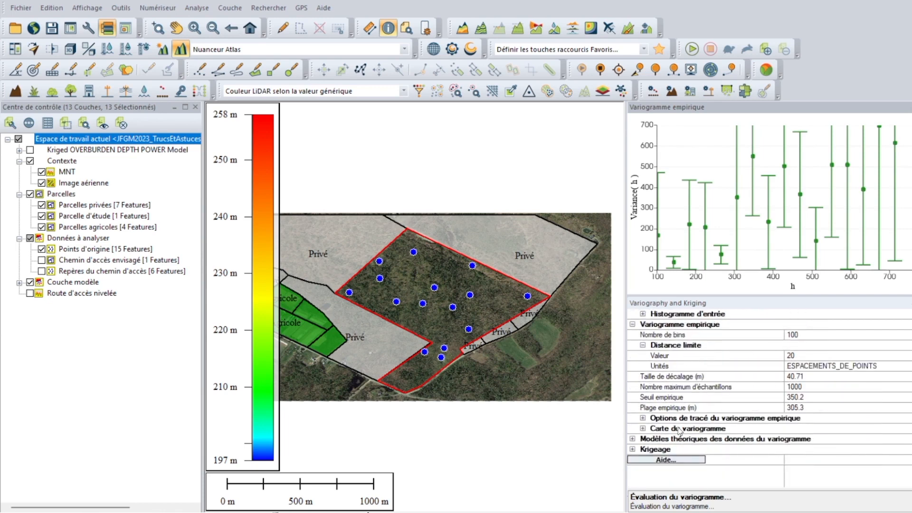
{"action": "left_click", "coordinate": [632, 439]}
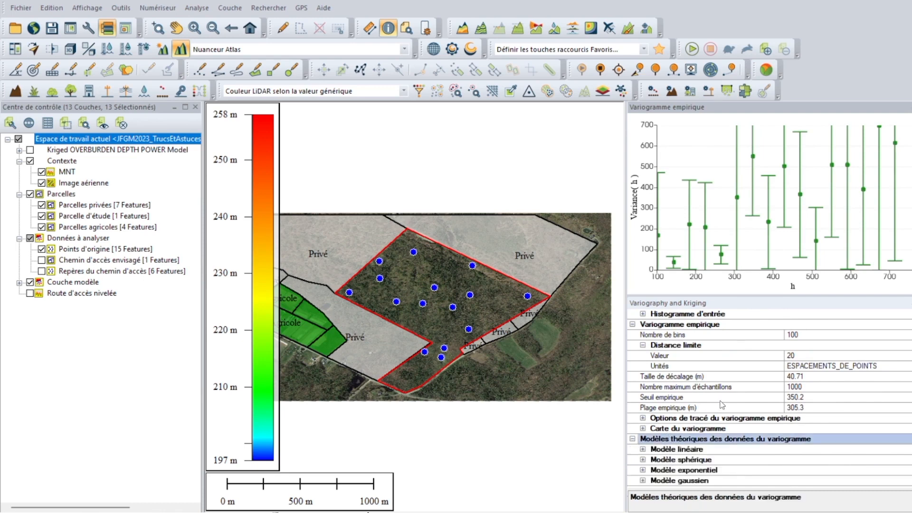
{"action": "scroll", "coordinate": [722, 405], "scroll_direction": "down", "scroll_amount": 3}
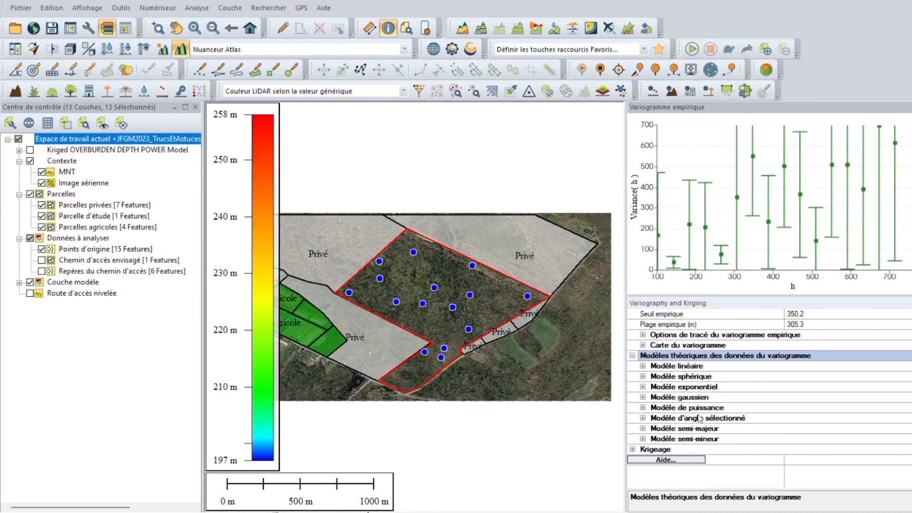
{"action": "left_click", "coordinate": [643, 407]}
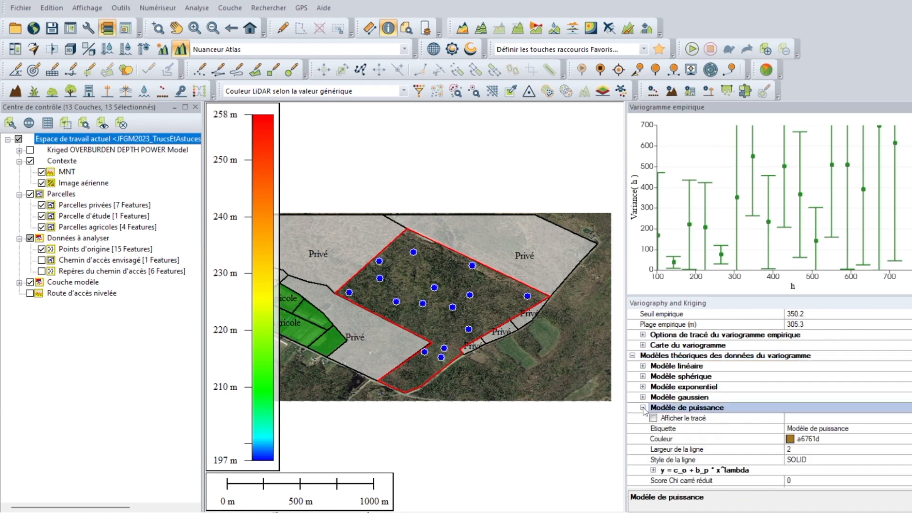
{"action": "scroll", "coordinate": [721, 391], "scroll_direction": "down", "scroll_amount": 1}
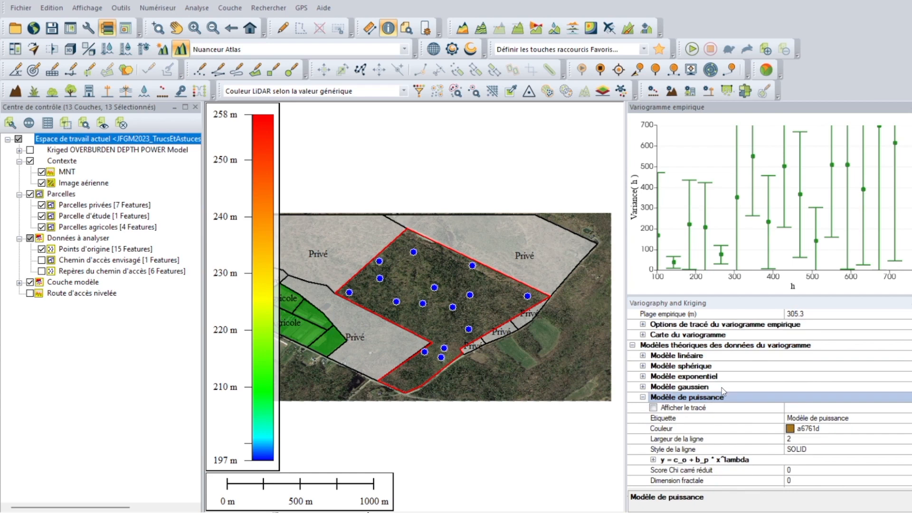
{"action": "left_click", "coordinate": [660, 409]}
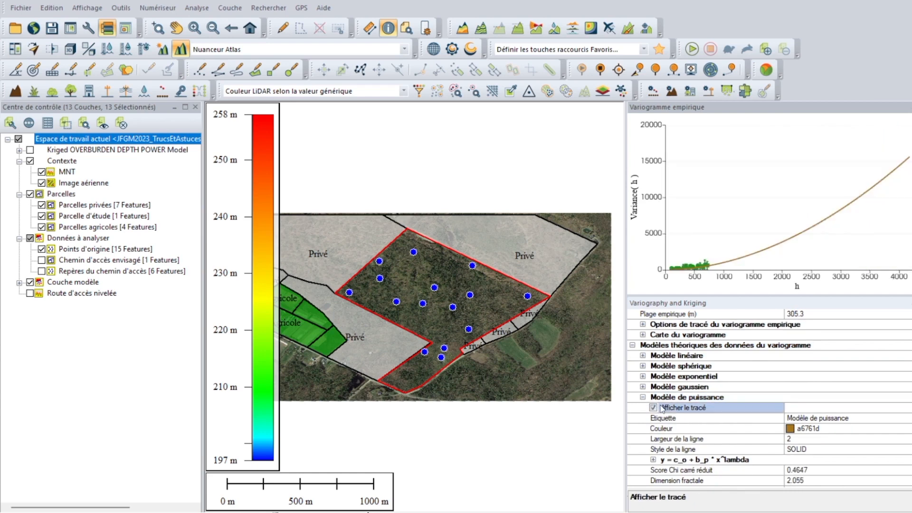
Step: Examine how the power model curve fits the empirical variogram points in the low-distance range of the graph
{"action": "scroll", "coordinate": [705, 267], "scroll_direction": "up", "scroll_amount": 1}
{"action": "left_click", "coordinate": [720, 233]}
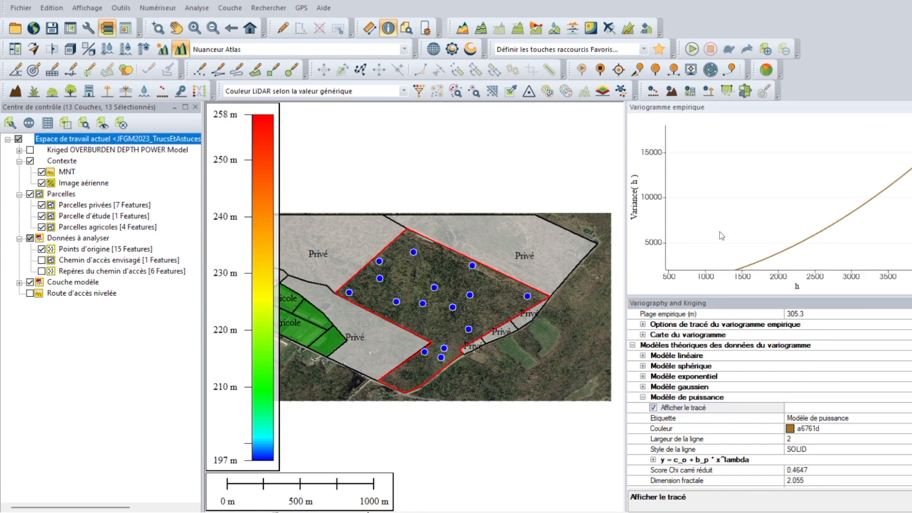
{"action": "left_click_drag", "start_coordinate": [720, 232], "coordinate": [775, 189]}
{"action": "left_click_drag", "start_coordinate": [756, 241], "coordinate": [836, 182]}
{"action": "scroll", "coordinate": [700, 229], "scroll_direction": "down", "scroll_amount": 2}
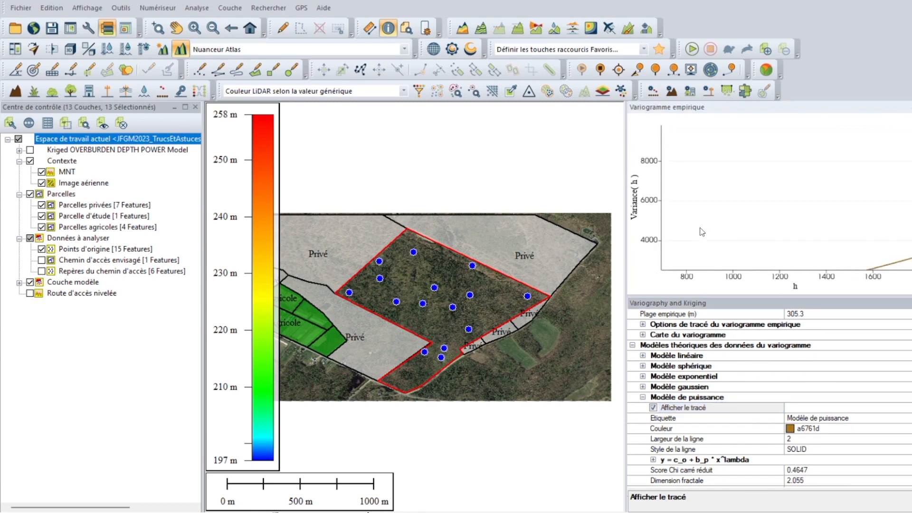
{"action": "scroll", "coordinate": [701, 232], "scroll_direction": "down", "scroll_amount": 3}
{"action": "left_click_drag", "start_coordinate": [703, 232], "coordinate": [787, 215]}
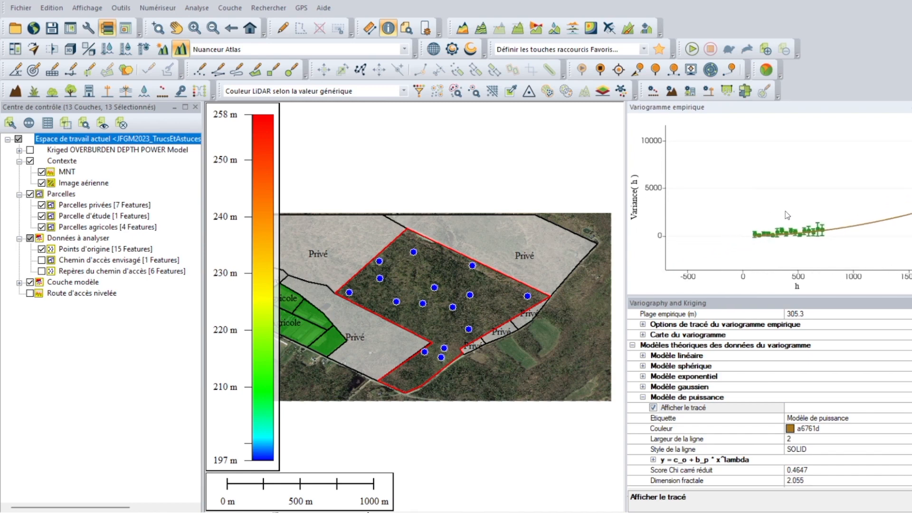
{"action": "scroll", "coordinate": [786, 216], "scroll_direction": "up", "scroll_amount": 2}
{"action": "scroll", "coordinate": [794, 245], "scroll_direction": "up", "scroll_amount": 2}
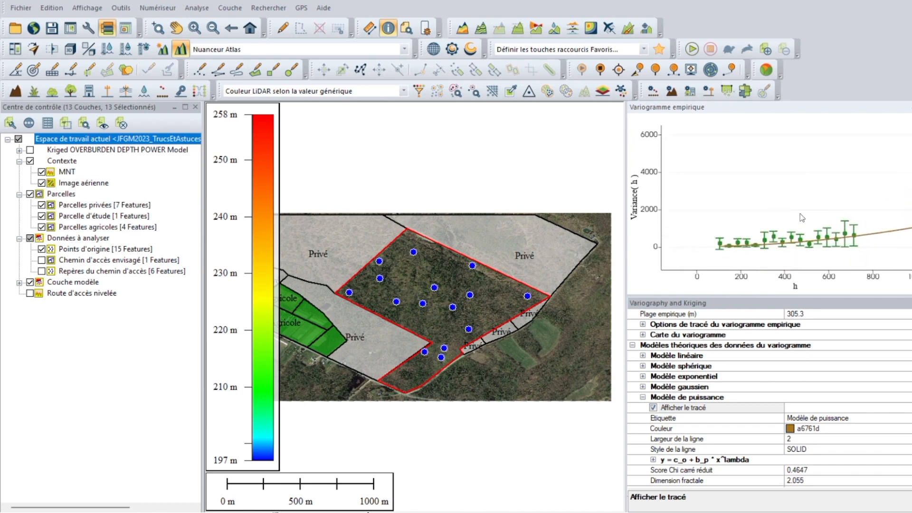
Step: Set the data model type in the kriging settings to POWER
{"action": "left_click", "coordinate": [643, 397]}
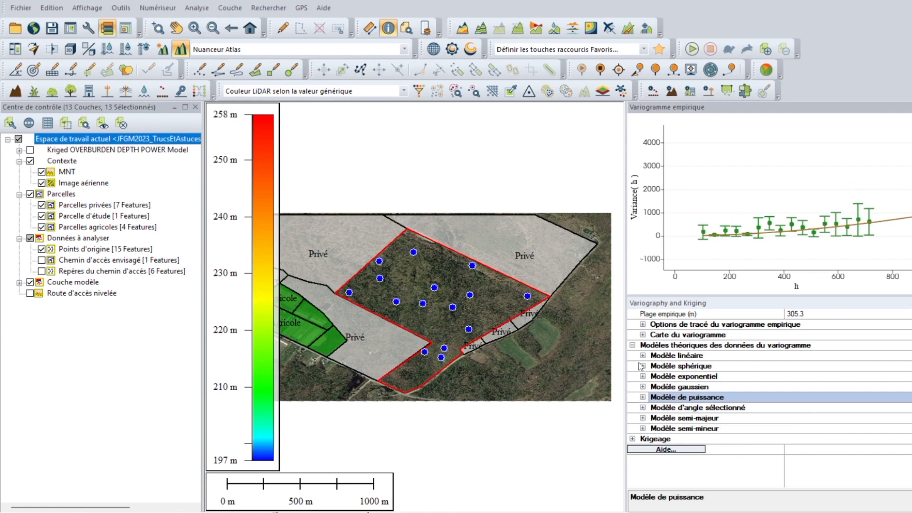
{"action": "left_click", "coordinate": [635, 439]}
{"action": "scroll", "coordinate": [739, 400], "scroll_direction": "down", "scroll_amount": 2}
{"action": "scroll", "coordinate": [739, 400], "scroll_direction": "down", "scroll_amount": 2}
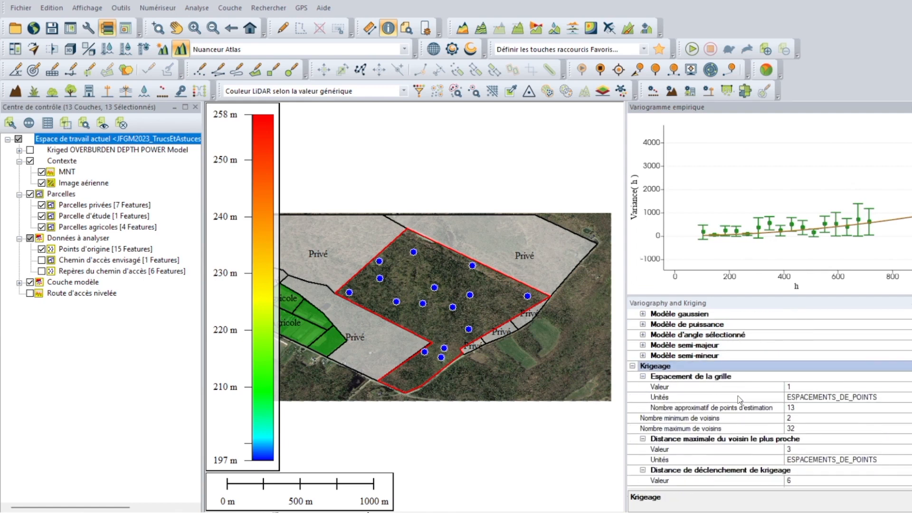
{"action": "scroll", "coordinate": [792, 411], "scroll_direction": "down", "scroll_amount": 3}
{"action": "scroll", "coordinate": [792, 411], "scroll_direction": "down", "scroll_amount": 1}
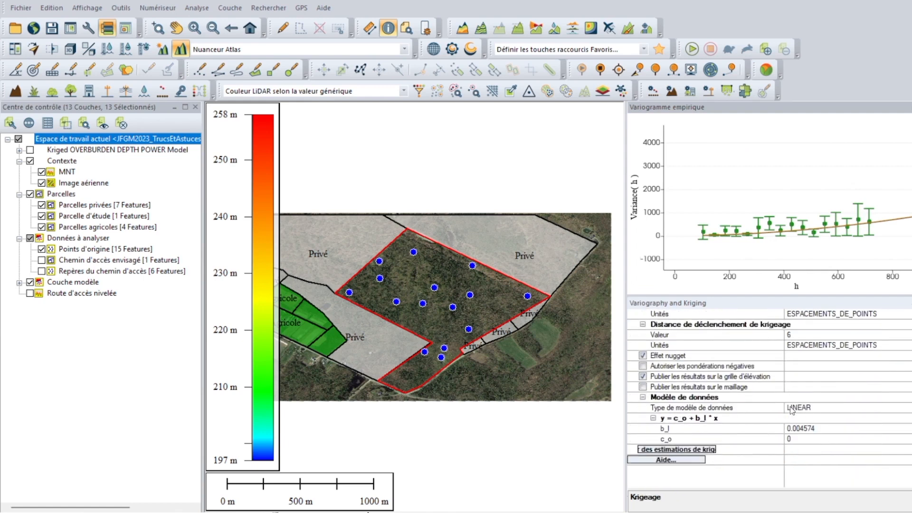
{"action": "left_click", "coordinate": [792, 409]}
{"action": "left_click", "coordinate": [906, 409]}
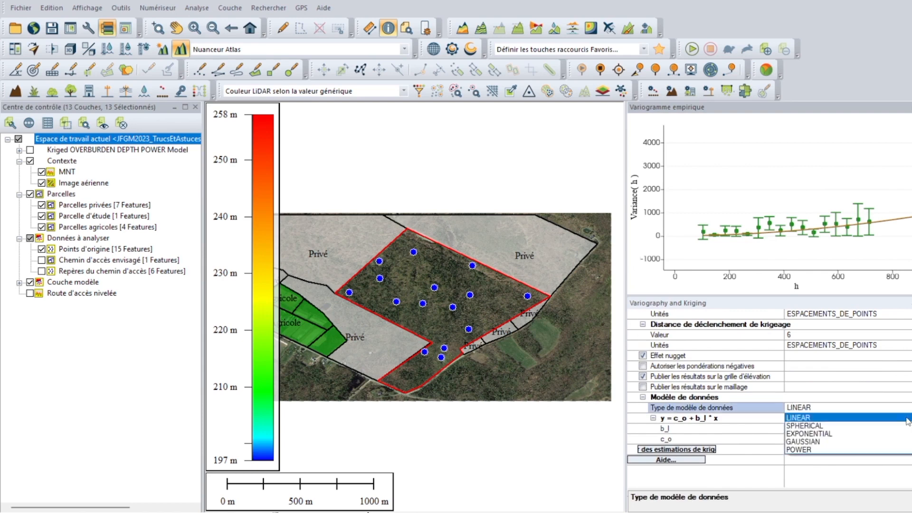
{"action": "left_click", "coordinate": [828, 450]}
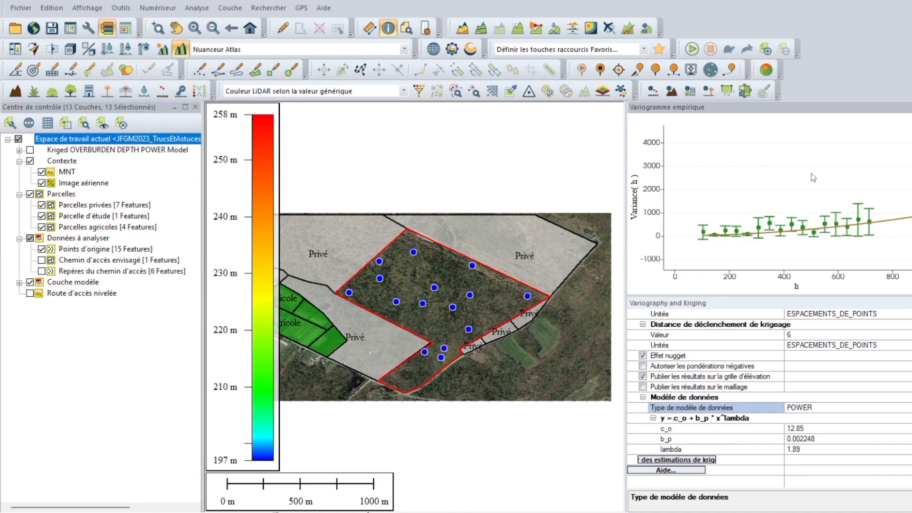
Step: Close the variography and kriging analysis, show the full map extent and hide the MNT and Image aérienne layers
{"action": "left_click", "coordinate": [907, 108]}
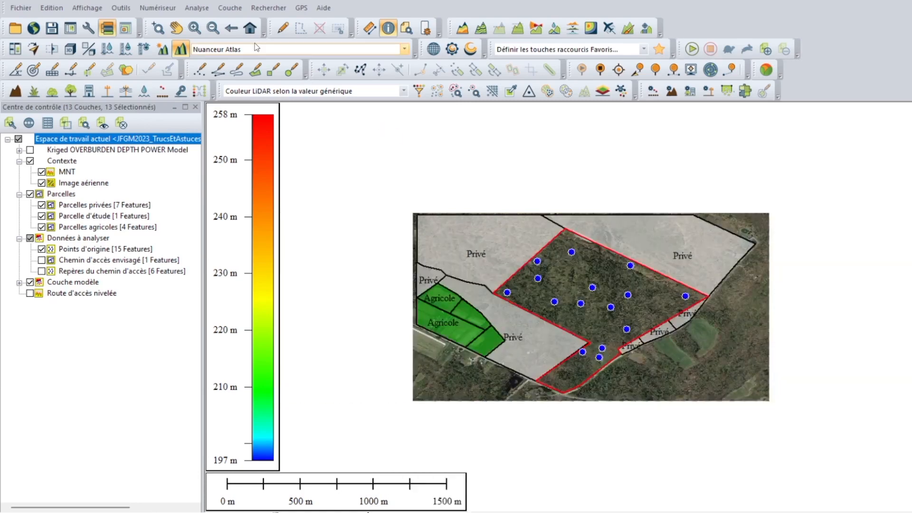
{"action": "left_click", "coordinate": [250, 28]}
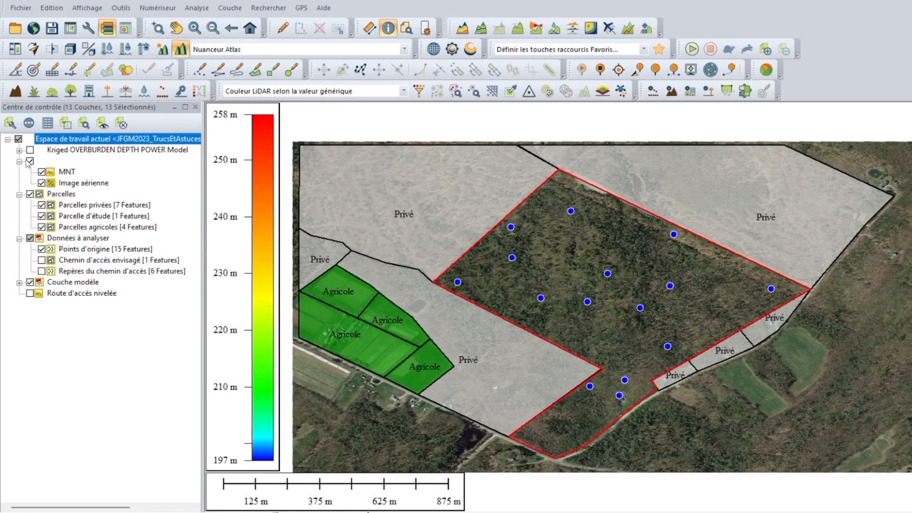
{"action": "left_click", "coordinate": [42, 172]}
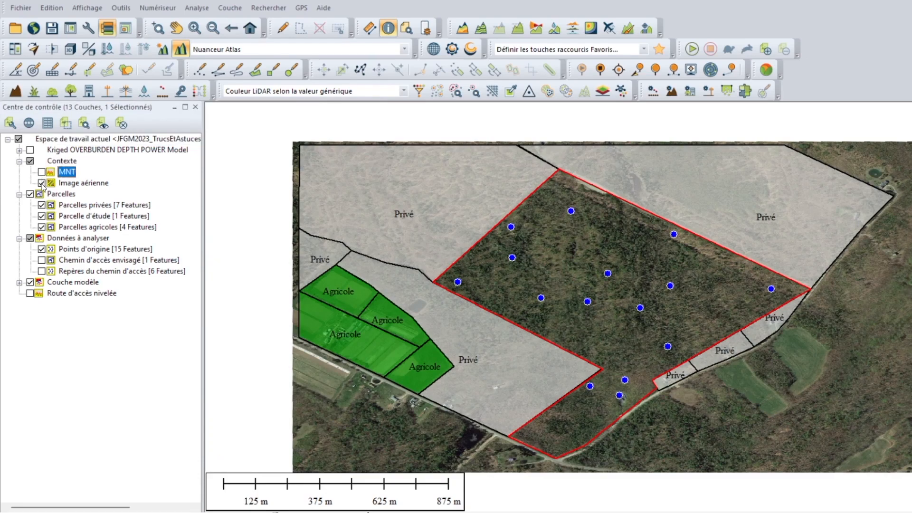
{"action": "left_click", "coordinate": [41, 183]}
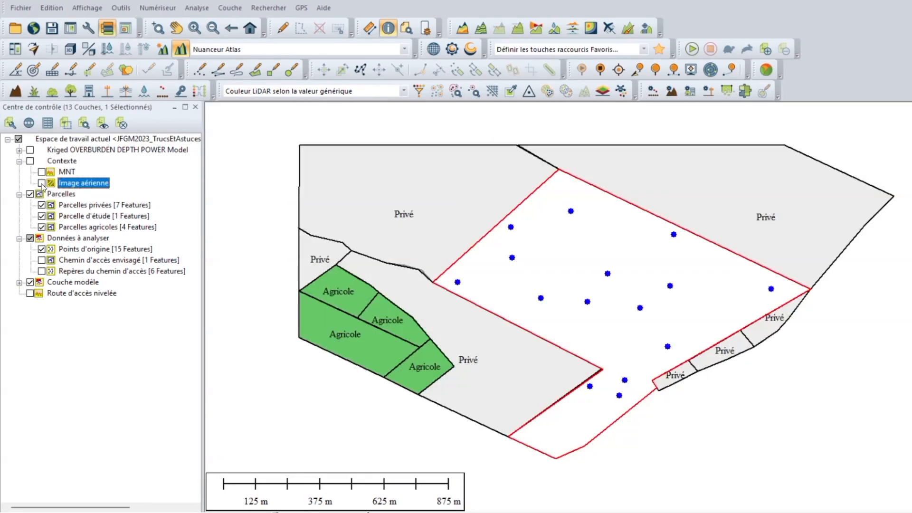
Step: Preview the Kriged Point Cloud layer from the Kriged OVERBURDEN DEPTH POWER Model group on the map, leaving it hidden
{"action": "left_click", "coordinate": [19, 151]}
{"action": "left_click", "coordinate": [42, 161]}
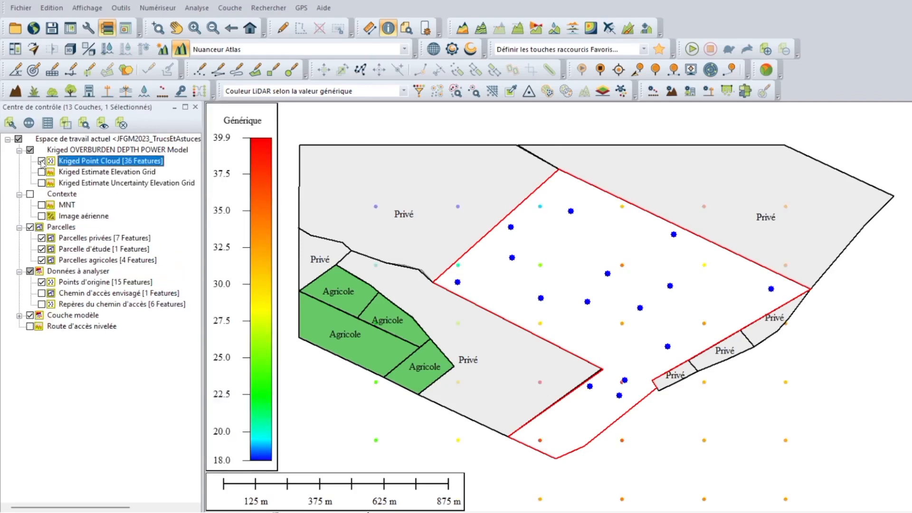
{"action": "left_click", "coordinate": [42, 161]}
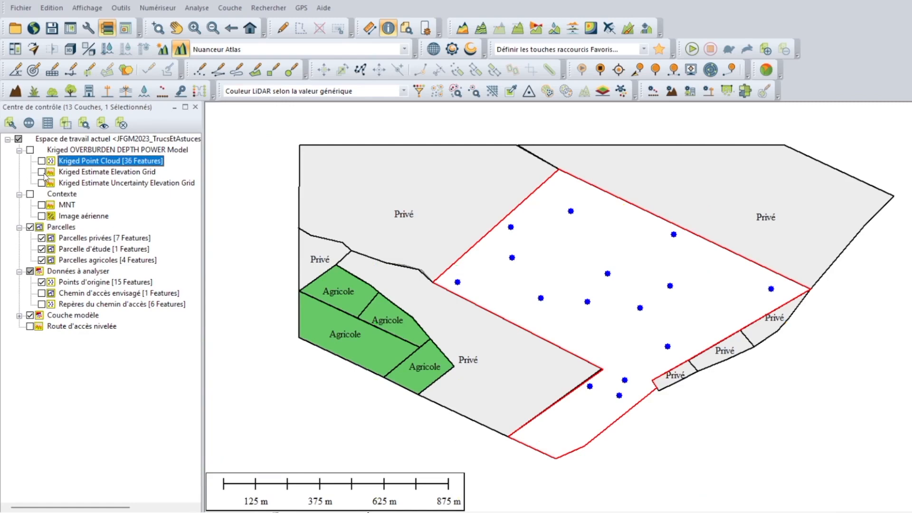
Step: Preview the Kriged Estimate Elevation Grid, and display the Kriged Estimate Uncertainty Elevation Grid in its place
{"action": "left_click", "coordinate": [41, 172]}
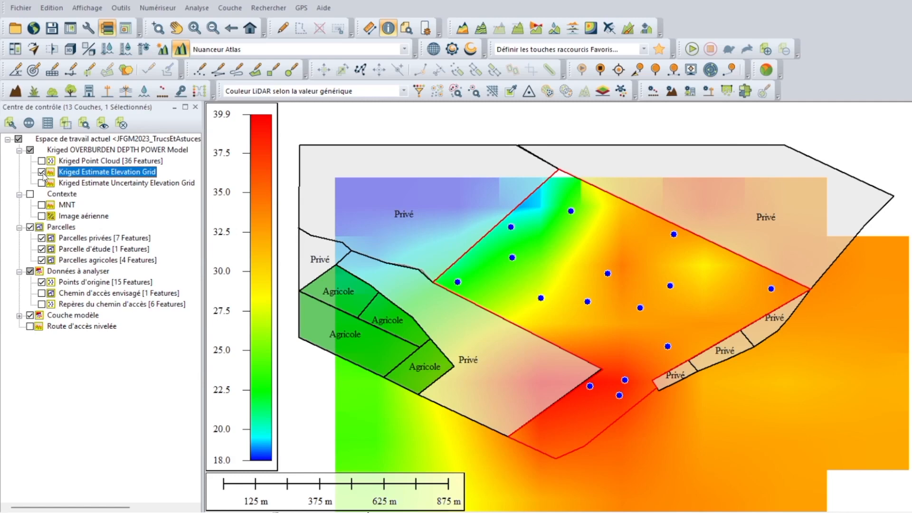
{"action": "left_click", "coordinate": [42, 171]}
{"action": "left_click", "coordinate": [42, 183]}
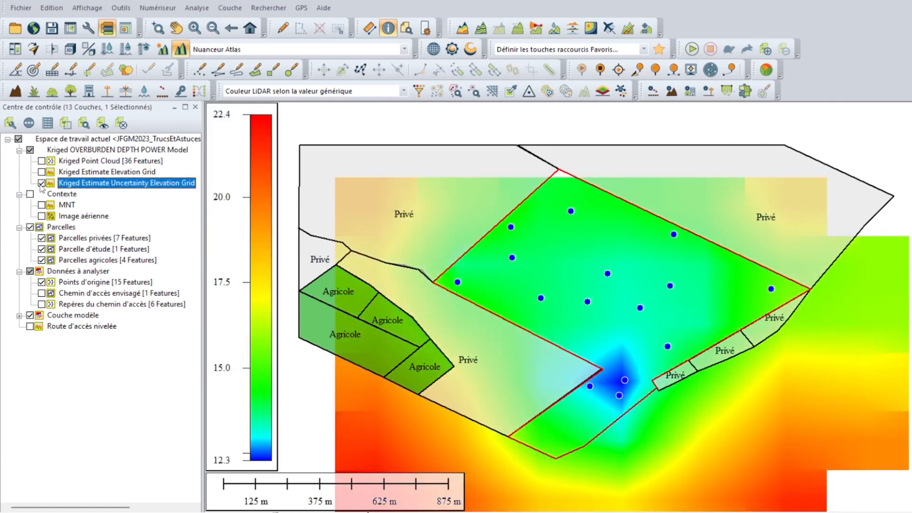
{"action": "left_click_drag", "start_coordinate": [498, 344], "coordinate": [494, 318]}
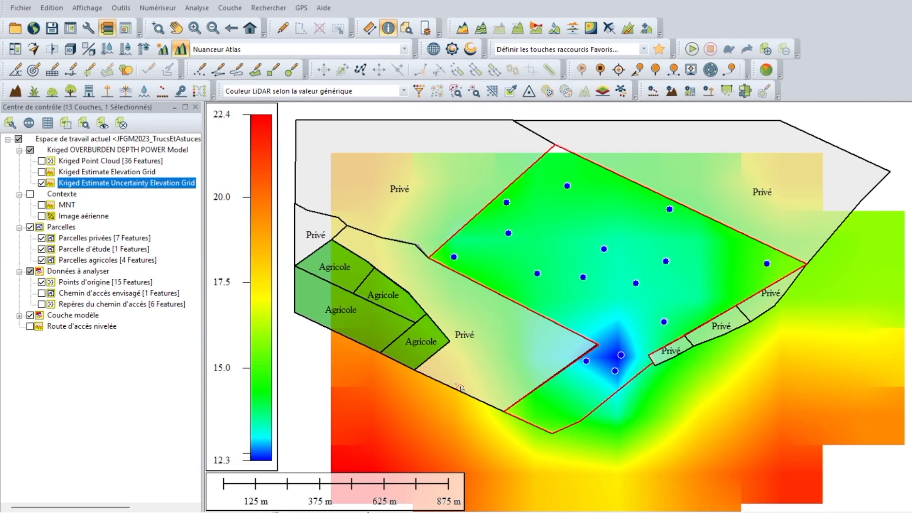
Step: Open the definition of the Points à relever feature template (Modèles d'entité) from the configuration settings
{"action": "left_click", "coordinate": [20, 316]}
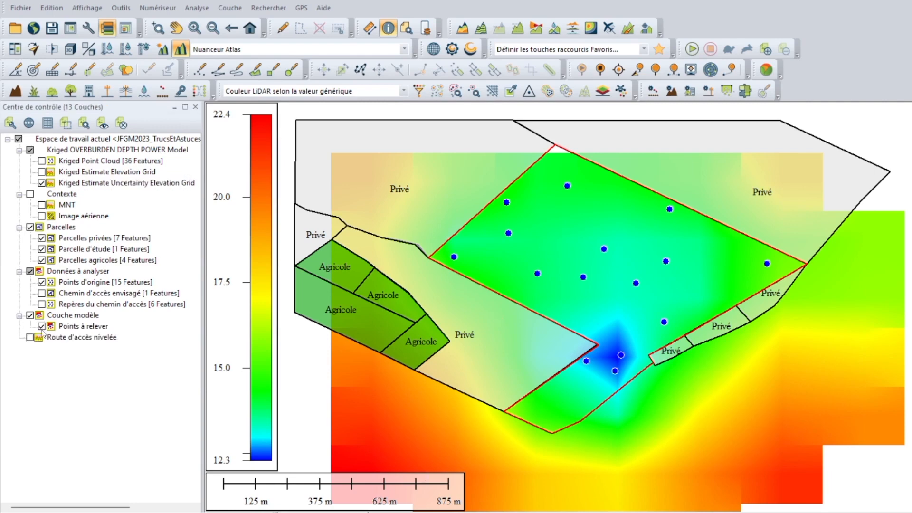
{"action": "left_click", "coordinate": [81, 327]}
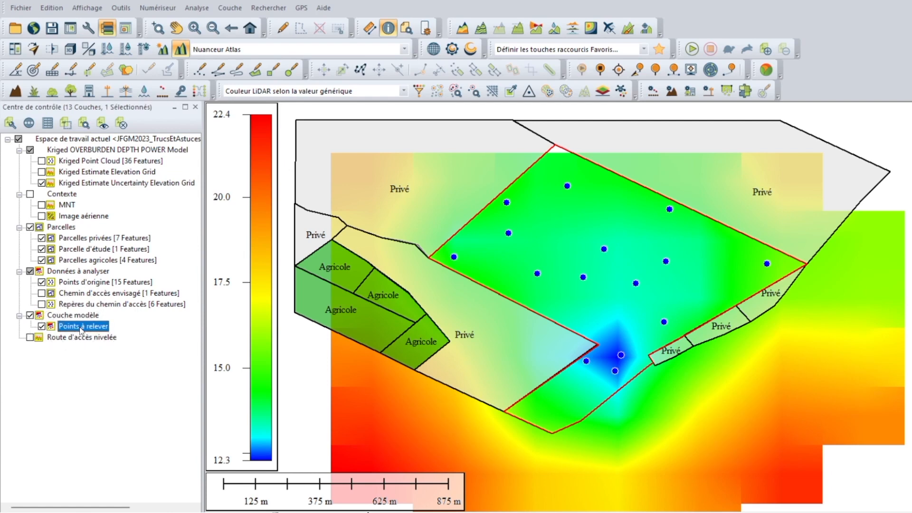
{"action": "left_click", "coordinate": [86, 29]}
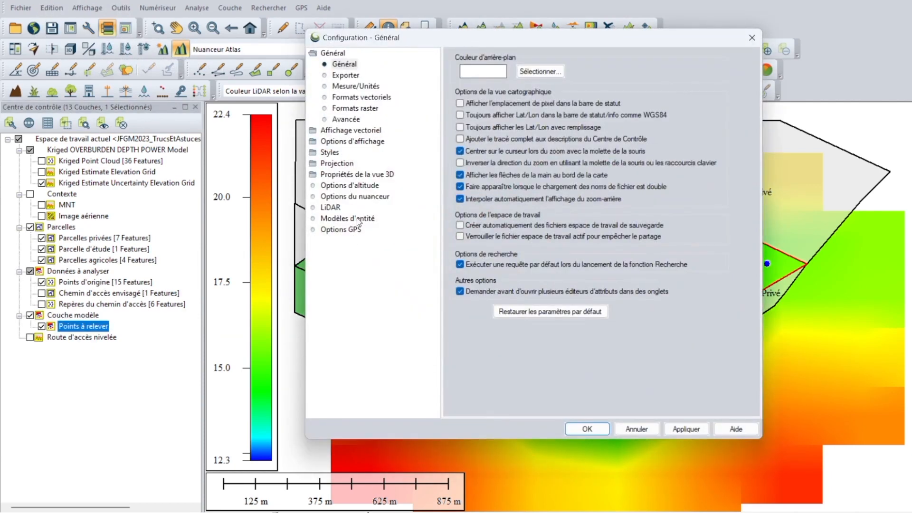
{"action": "left_click", "coordinate": [357, 218]}
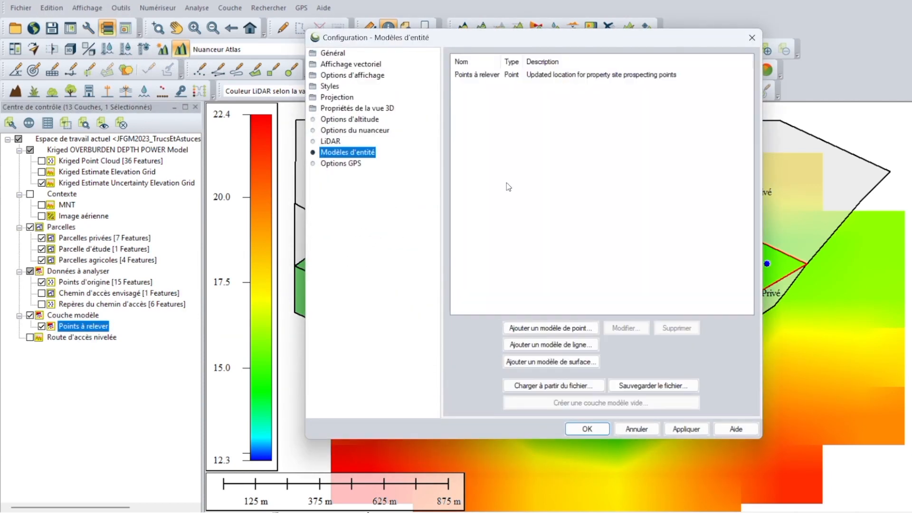
{"action": "left_click", "coordinate": [499, 60]}
{"action": "left_click", "coordinate": [497, 76]}
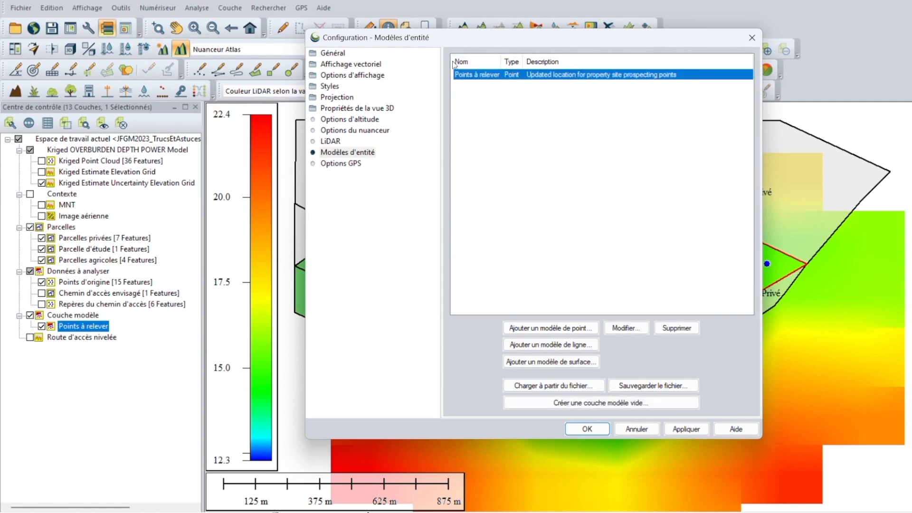
{"action": "double_click", "coordinate": [478, 76]}
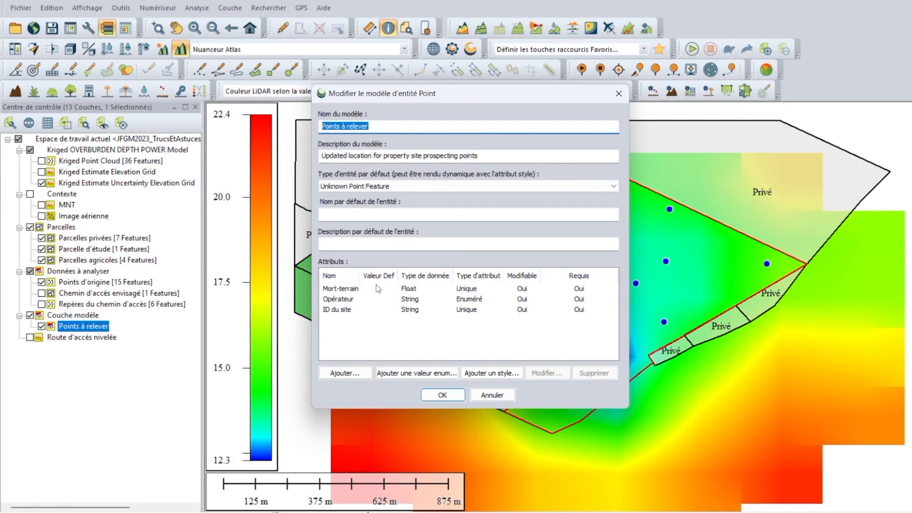
Step: Review the Mort-terrain, Opérateur and ID du site attributes of the template, and close the configuration without making changes
{"action": "left_click", "coordinate": [348, 291]}
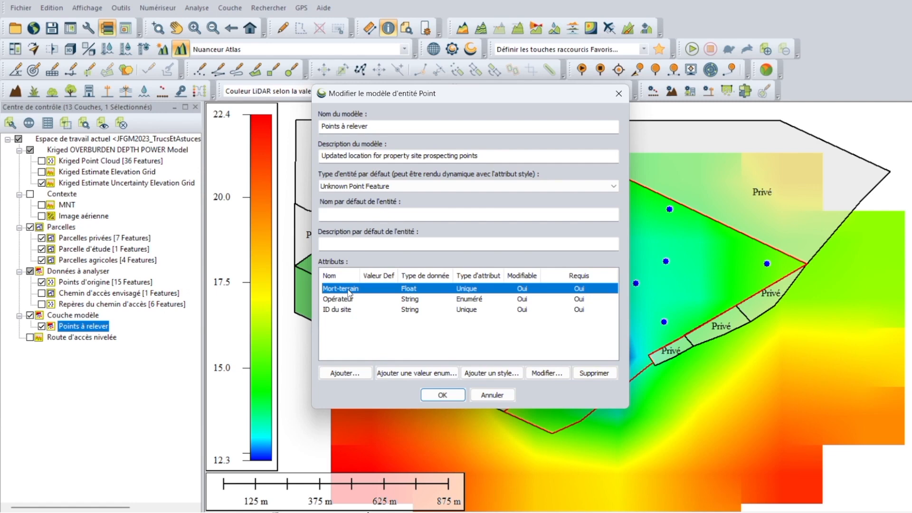
{"action": "left_click", "coordinate": [410, 299]}
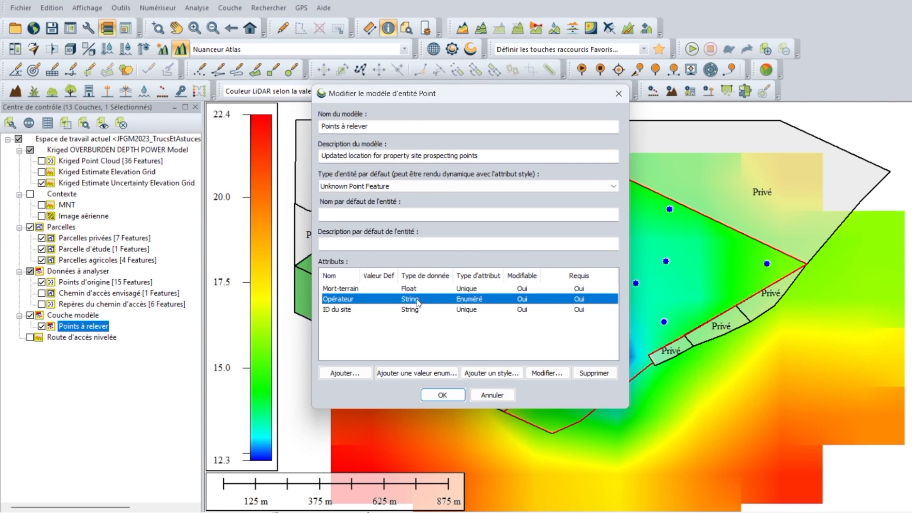
{"action": "left_click", "coordinate": [404, 311]}
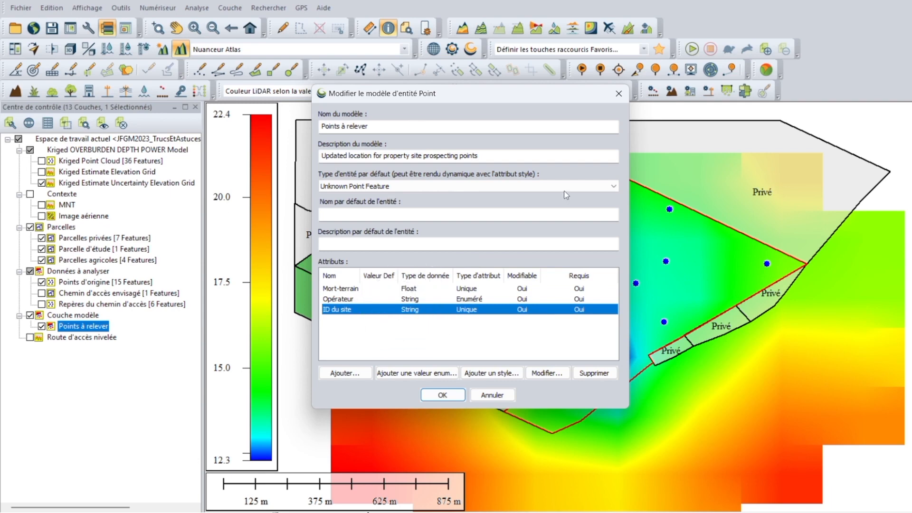
{"action": "left_click", "coordinate": [617, 94]}
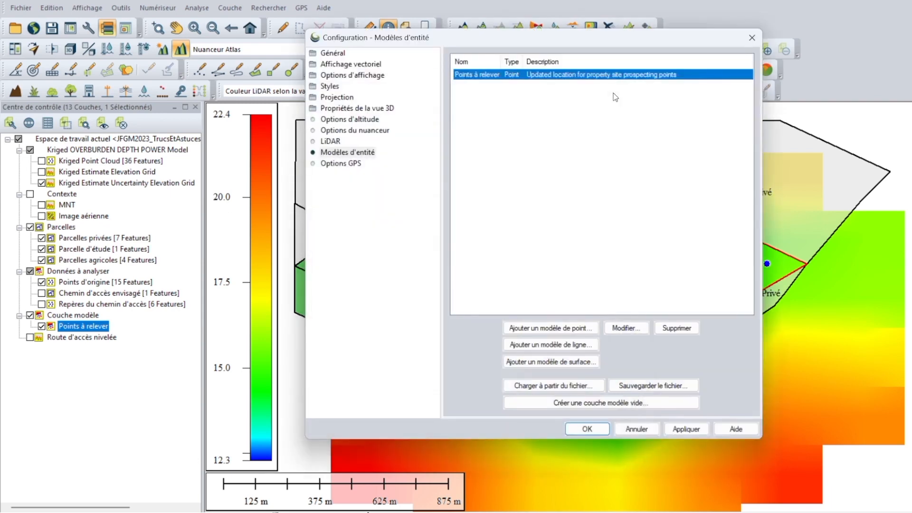
{"action": "left_click", "coordinate": [753, 38]}
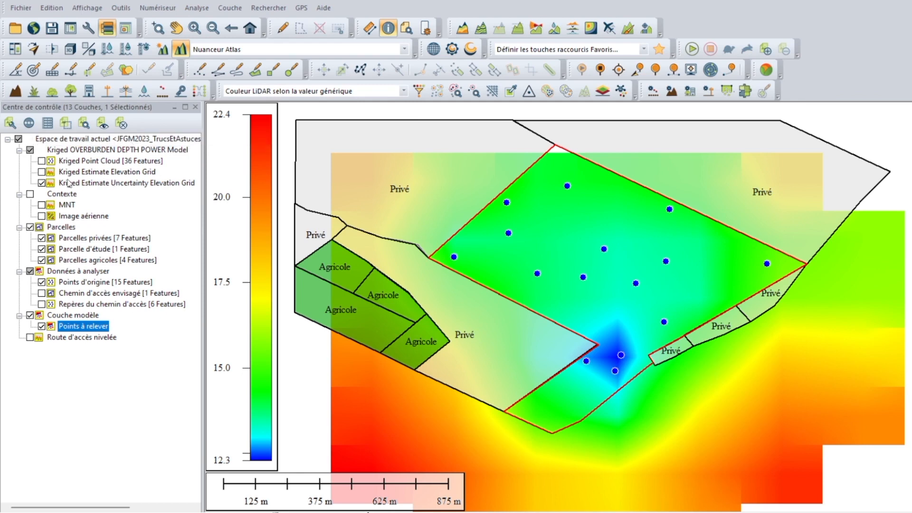
Step: Show the MNT and Image aérienne context layers on the map again
{"action": "left_click", "coordinate": [100, 185]}
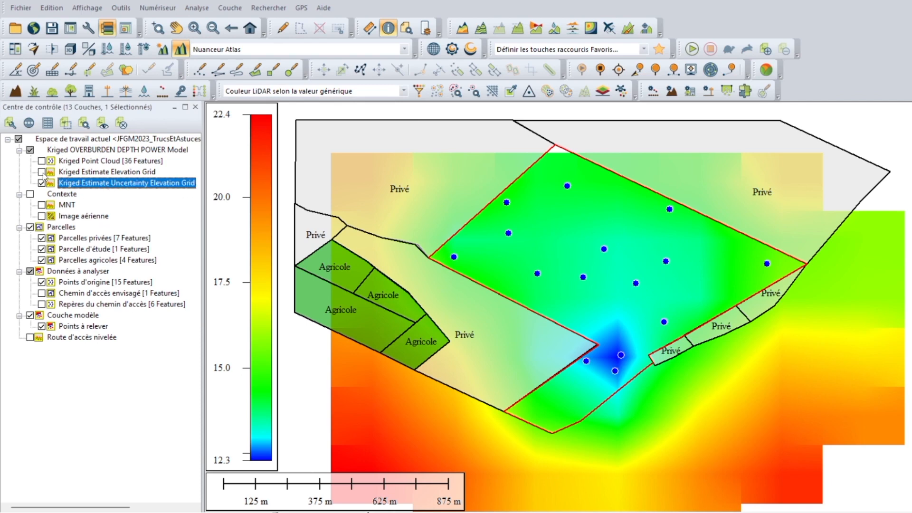
{"action": "left_click", "coordinate": [42, 205]}
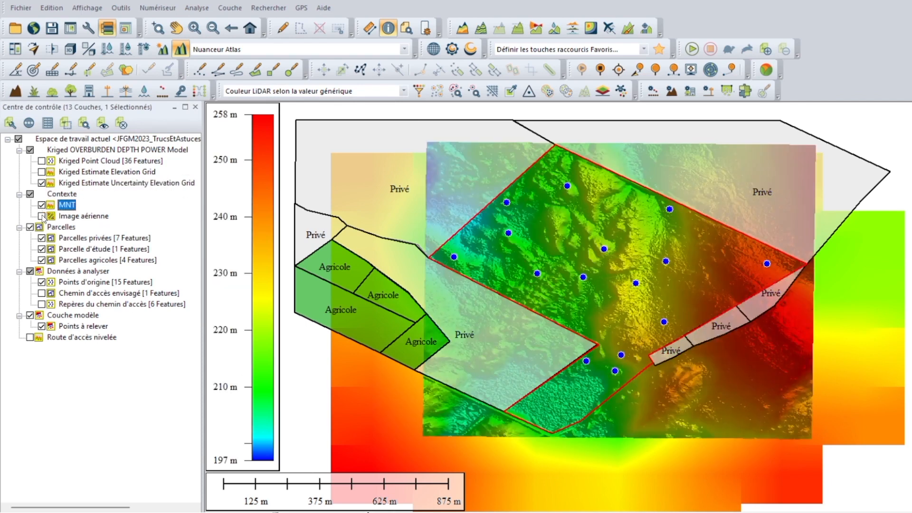
{"action": "left_click", "coordinate": [41, 216]}
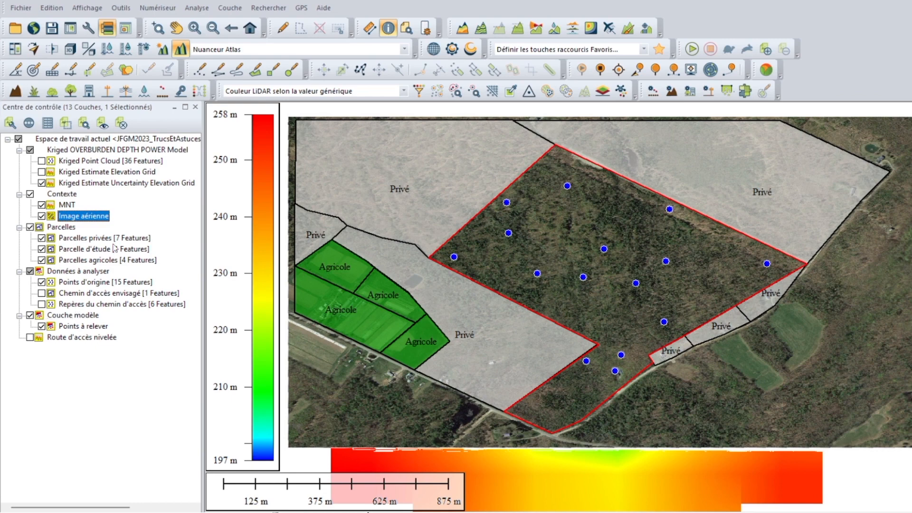
Step: Open the mobile data manager (Gestionnaire des données mobiles)
{"action": "left_click", "coordinate": [424, 30]}
{"action": "left_click", "coordinate": [120, 8]}
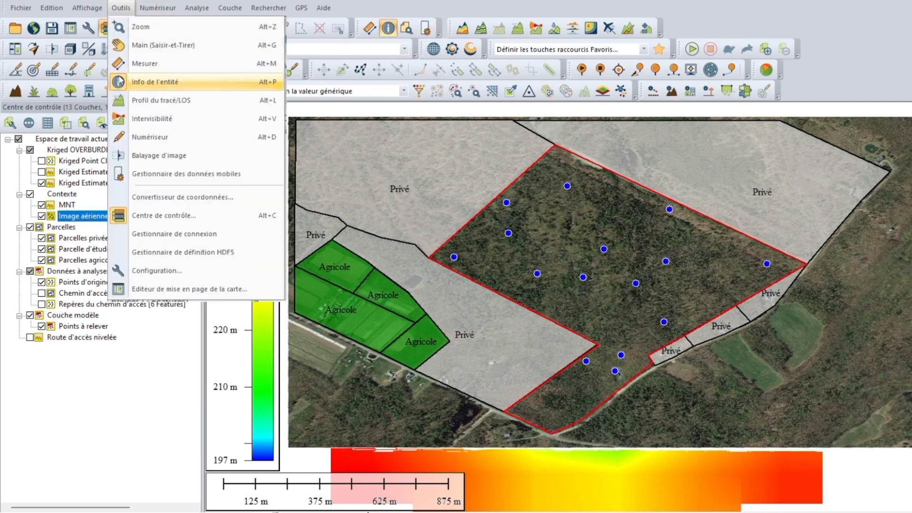
{"action": "left_click", "coordinate": [141, 175]}
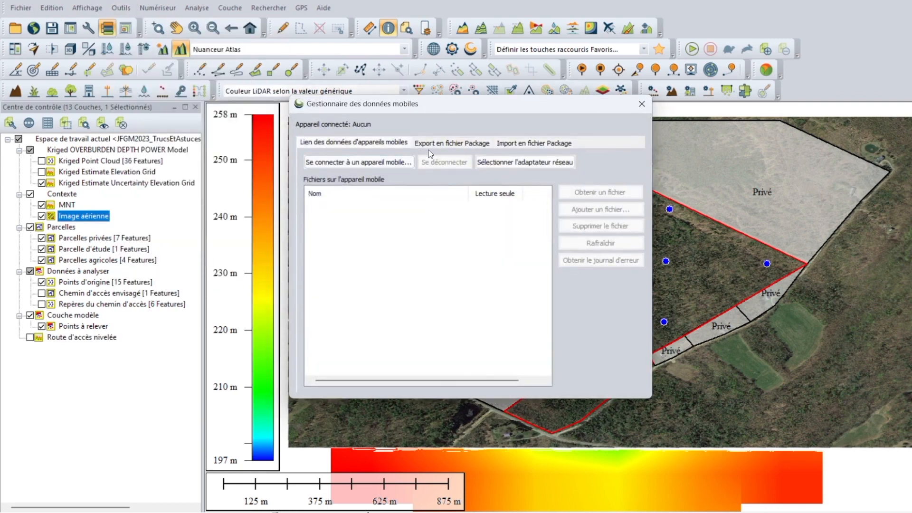
Step: Review the mobile device connection options, the layers offered for package export and the package import options
{"action": "left_click", "coordinate": [363, 166]}
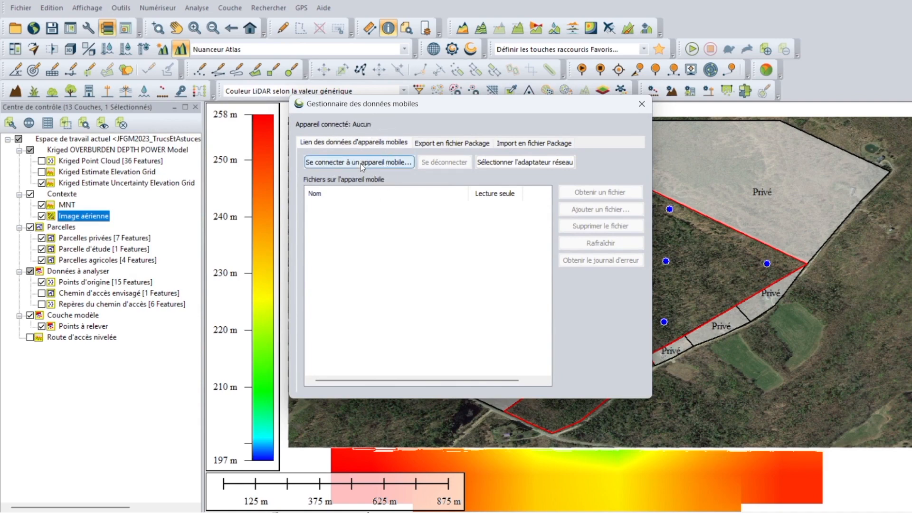
{"action": "left_click", "coordinate": [461, 144]}
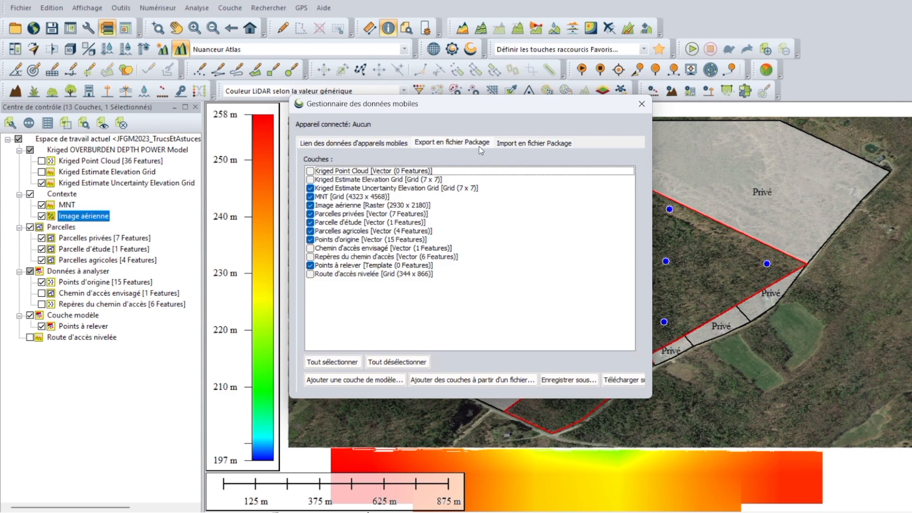
{"action": "left_click", "coordinate": [510, 147]}
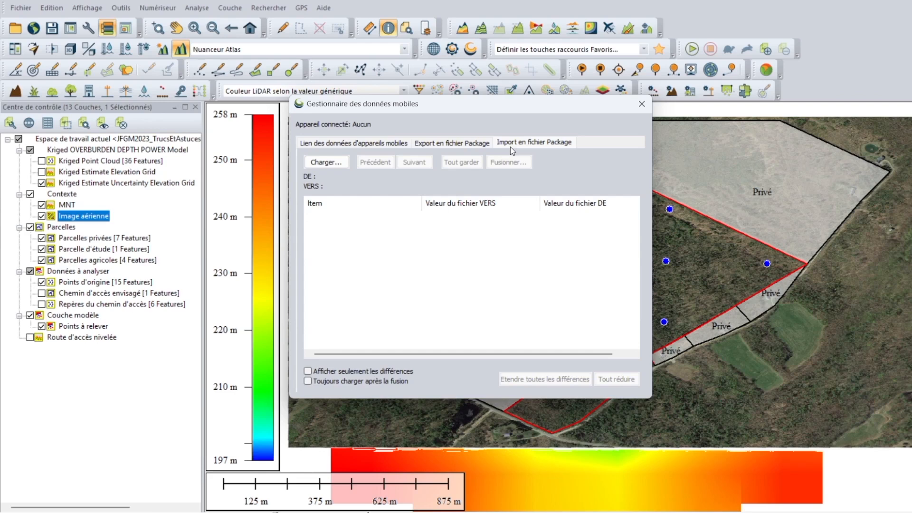
{"action": "key", "text": "ctrl"}
{"action": "key", "text": "ctrl"}
{"action": "key", "text": "ctrl"}
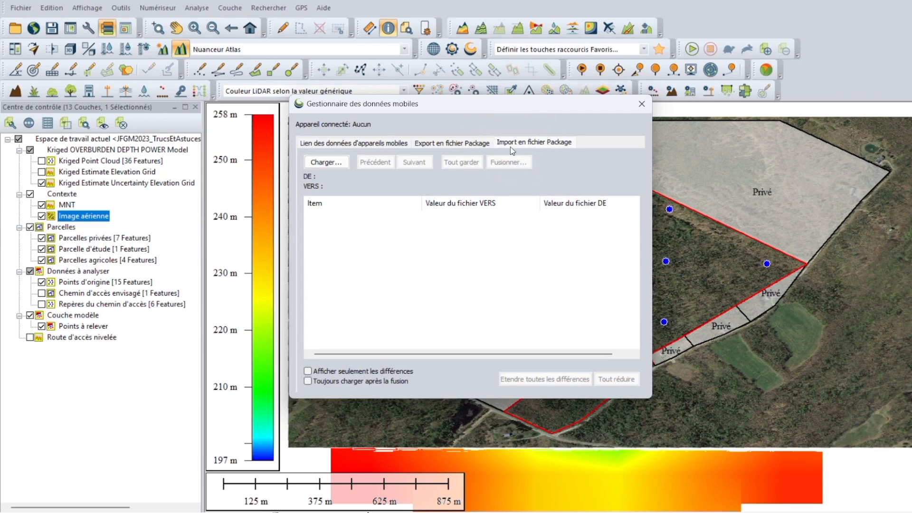